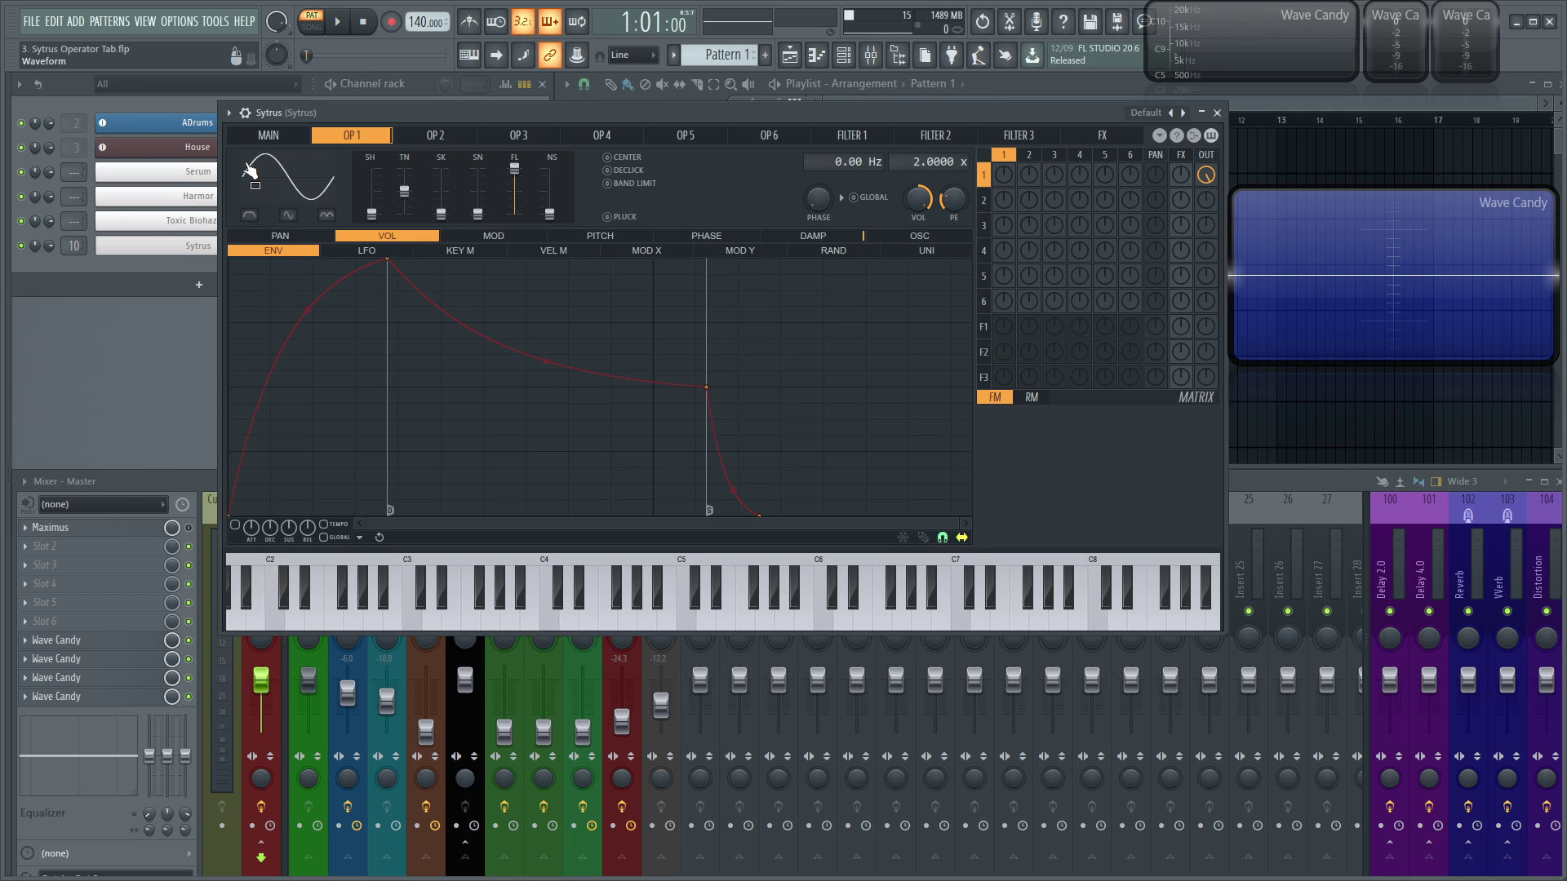
# Audition operator 1's waveform by switching its Half option on and off, ending with it off
pyautogui.moveTo(297, 191); pyautogui.dragTo(264, 203)
pyautogui.click(252, 217)
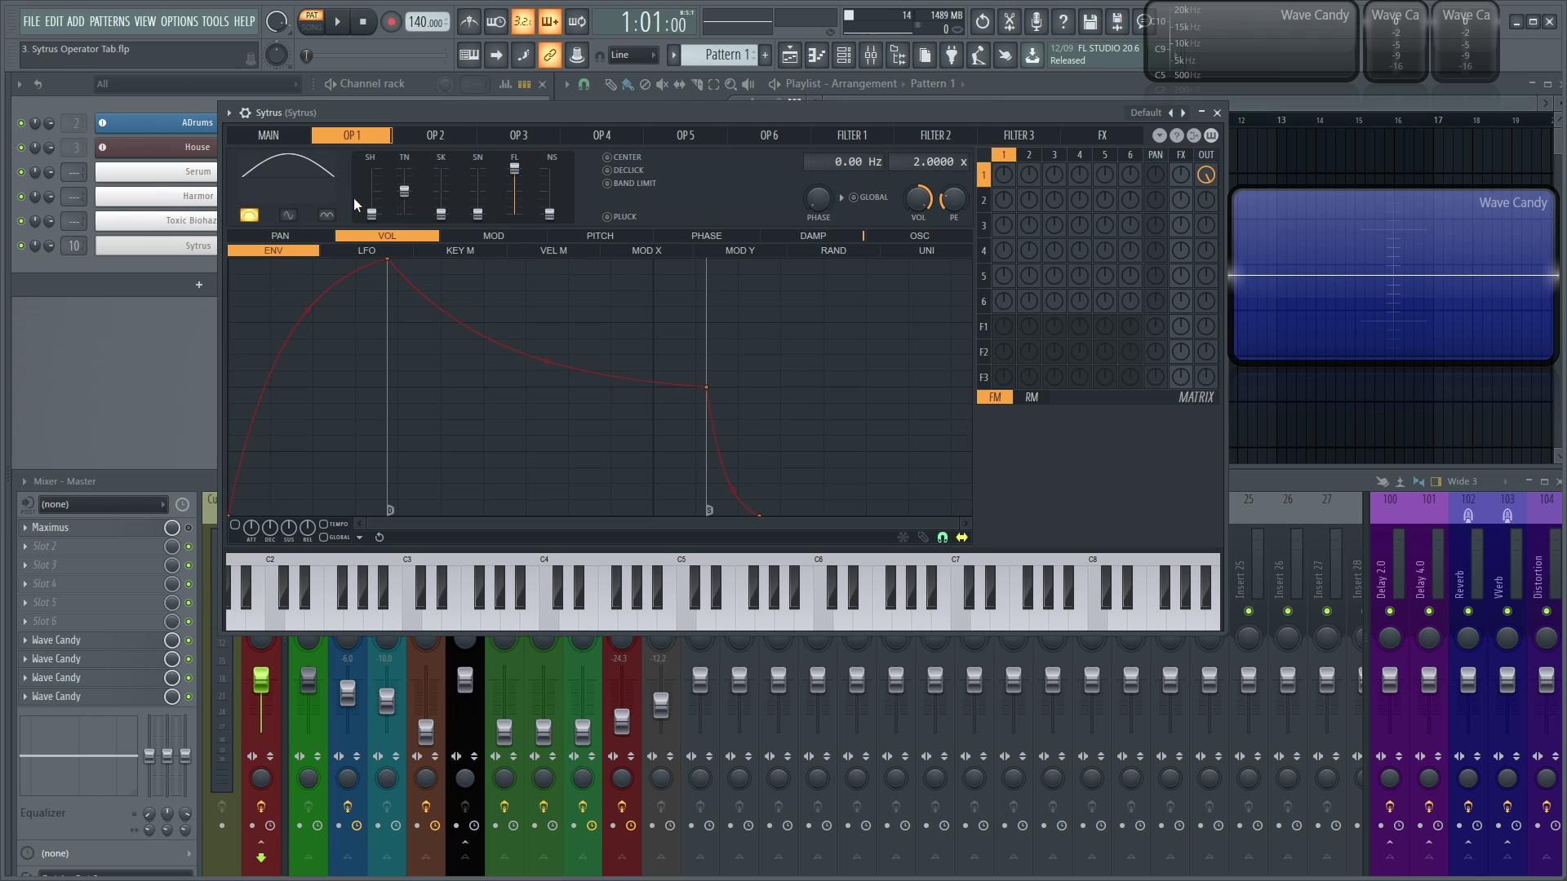
pyautogui.click(252, 216)
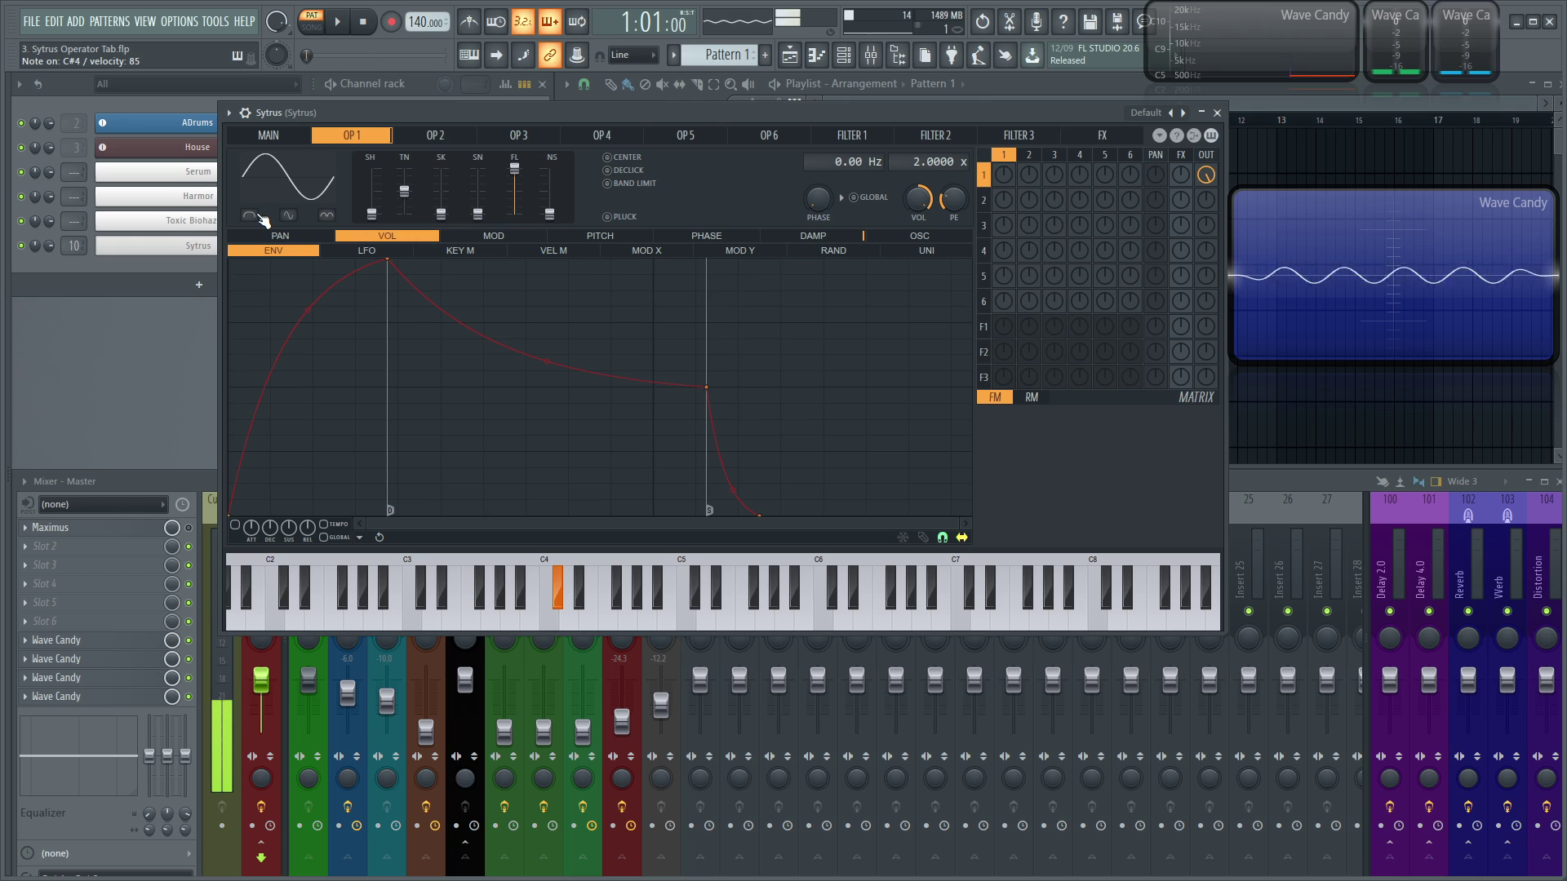
pyautogui.click(251, 217)
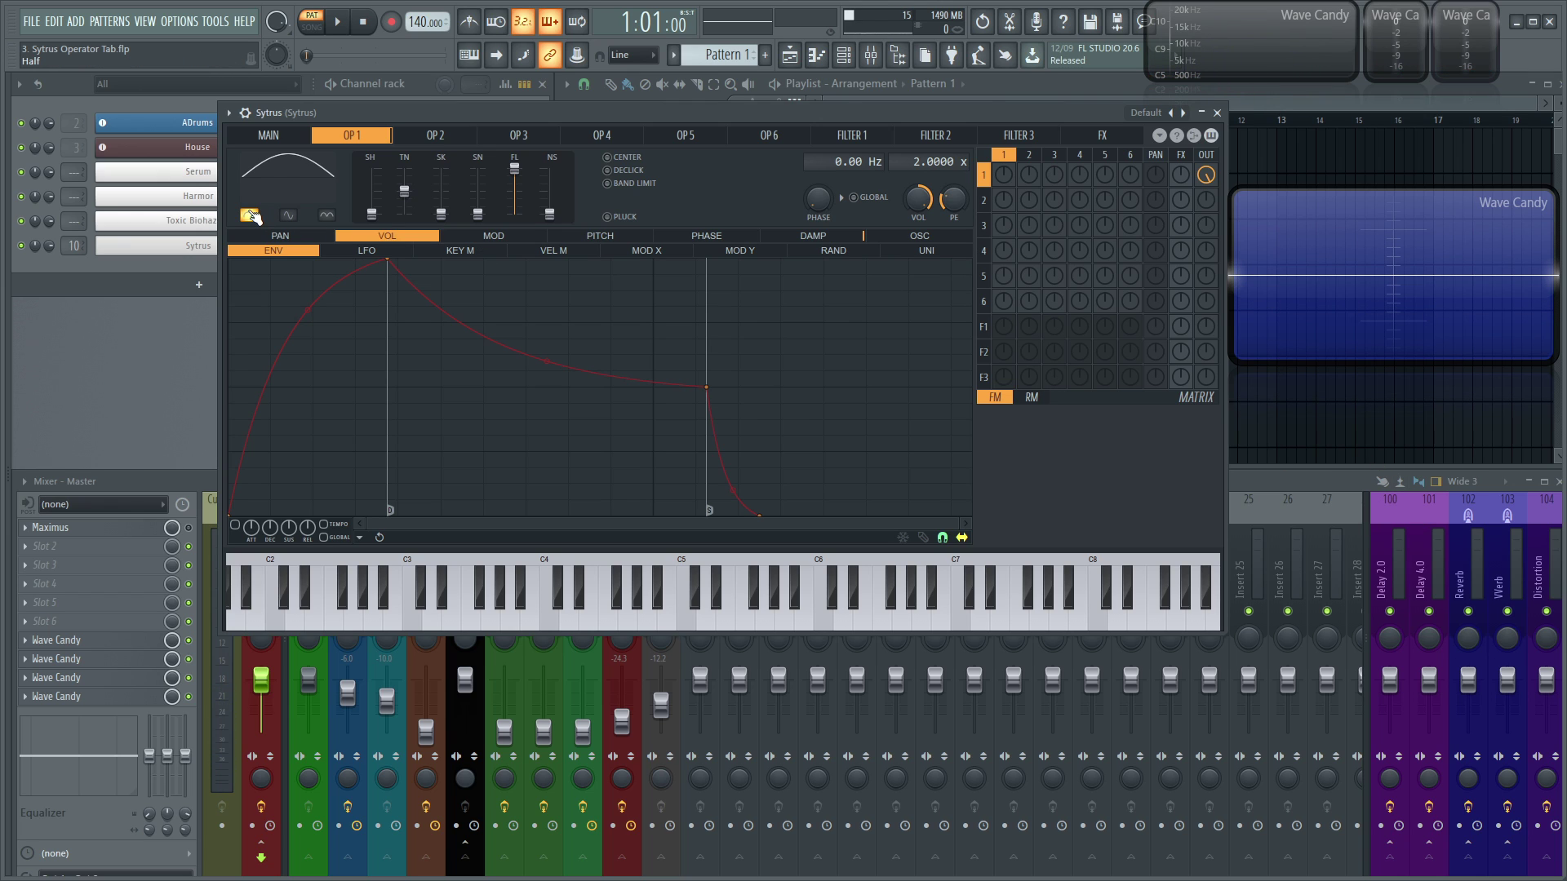
pyautogui.click(251, 215)
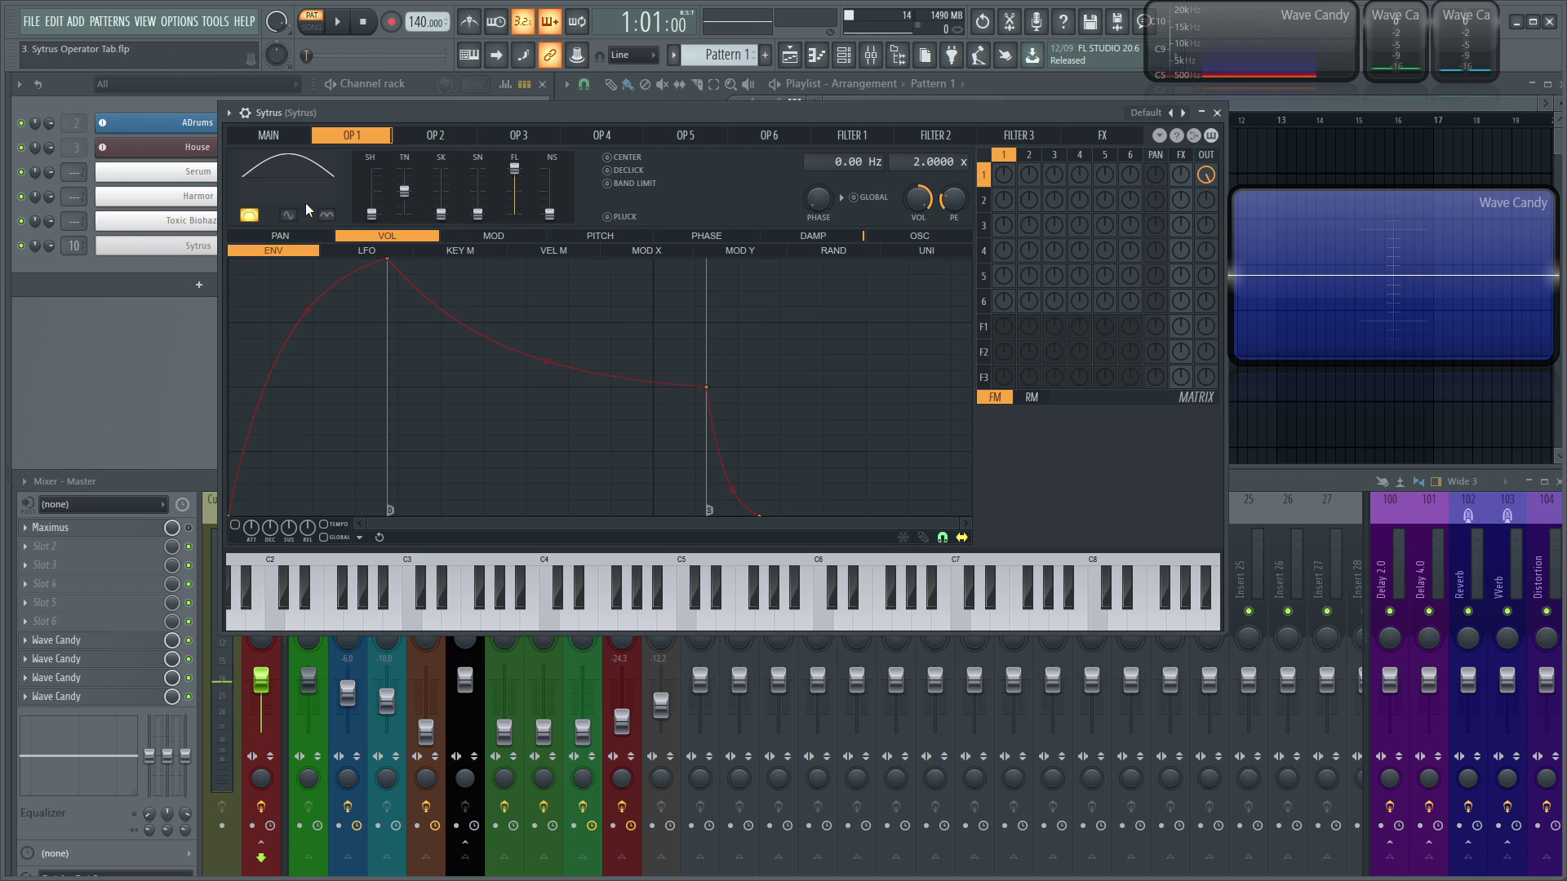
pyautogui.click(249, 216)
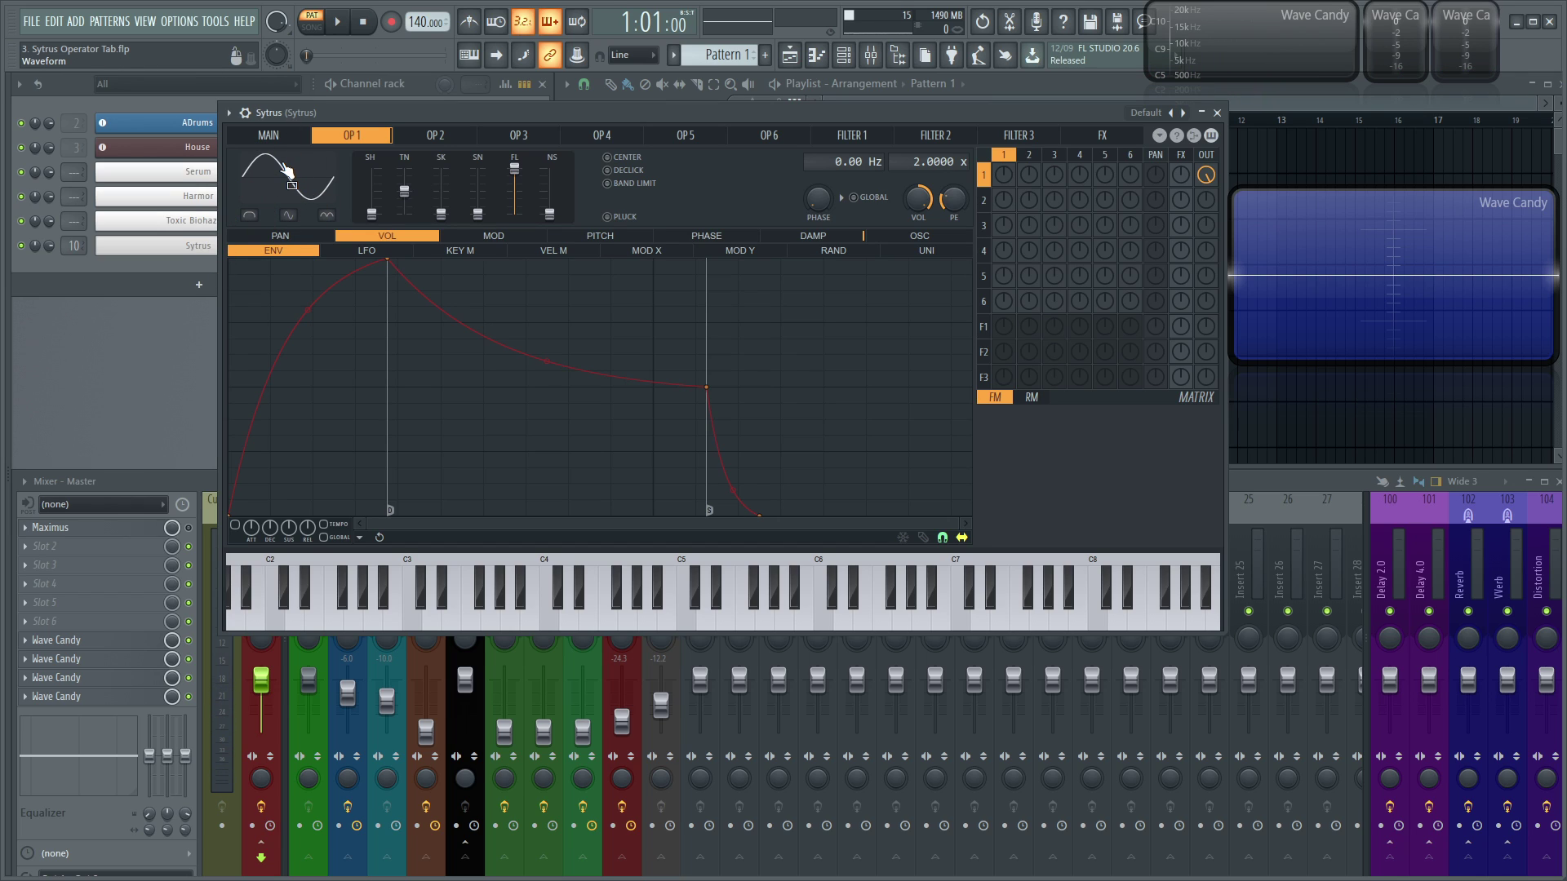
# Audition operator 1 with the Even option and with the double-hump waveform option, turning each off again
pyautogui.click(290, 215)
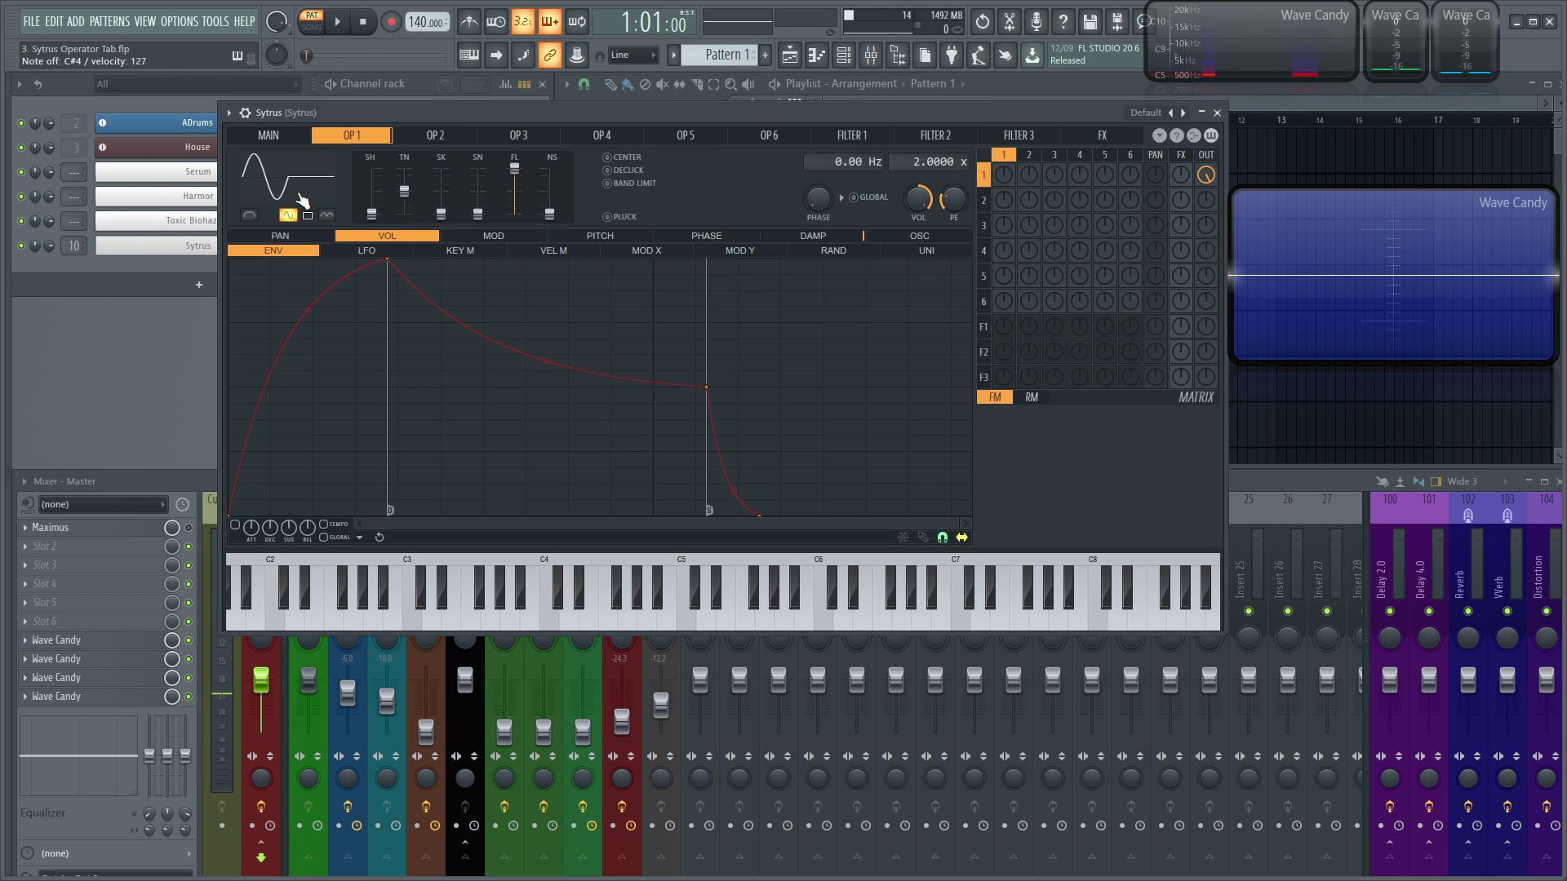
pyautogui.click(288, 216)
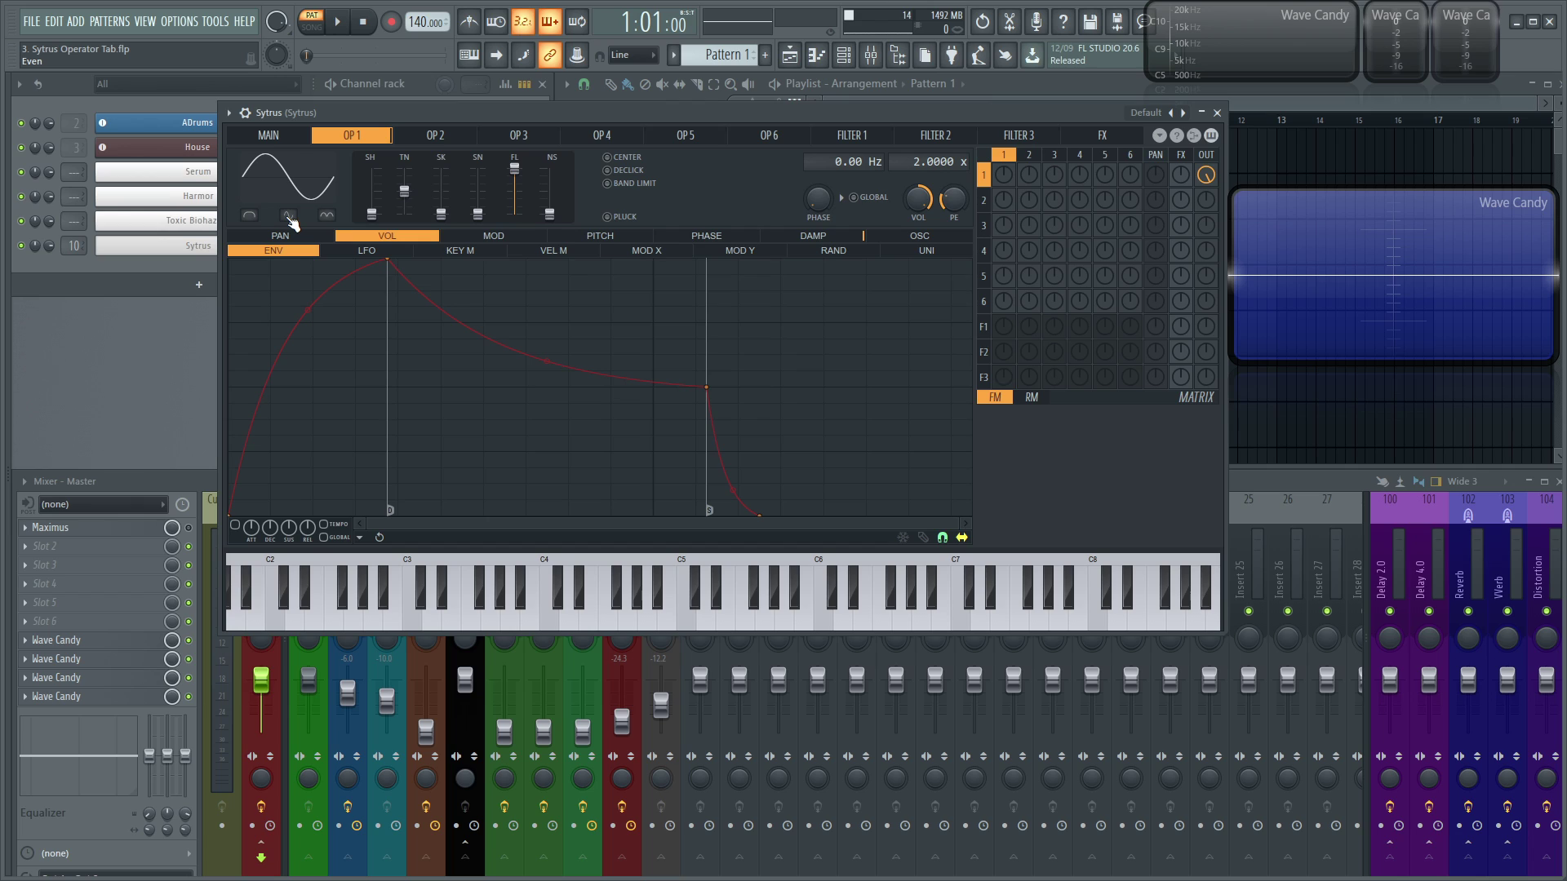
pyautogui.click(326, 215)
pyautogui.click(326, 215)
pyautogui.click(328, 215)
pyautogui.press('z')
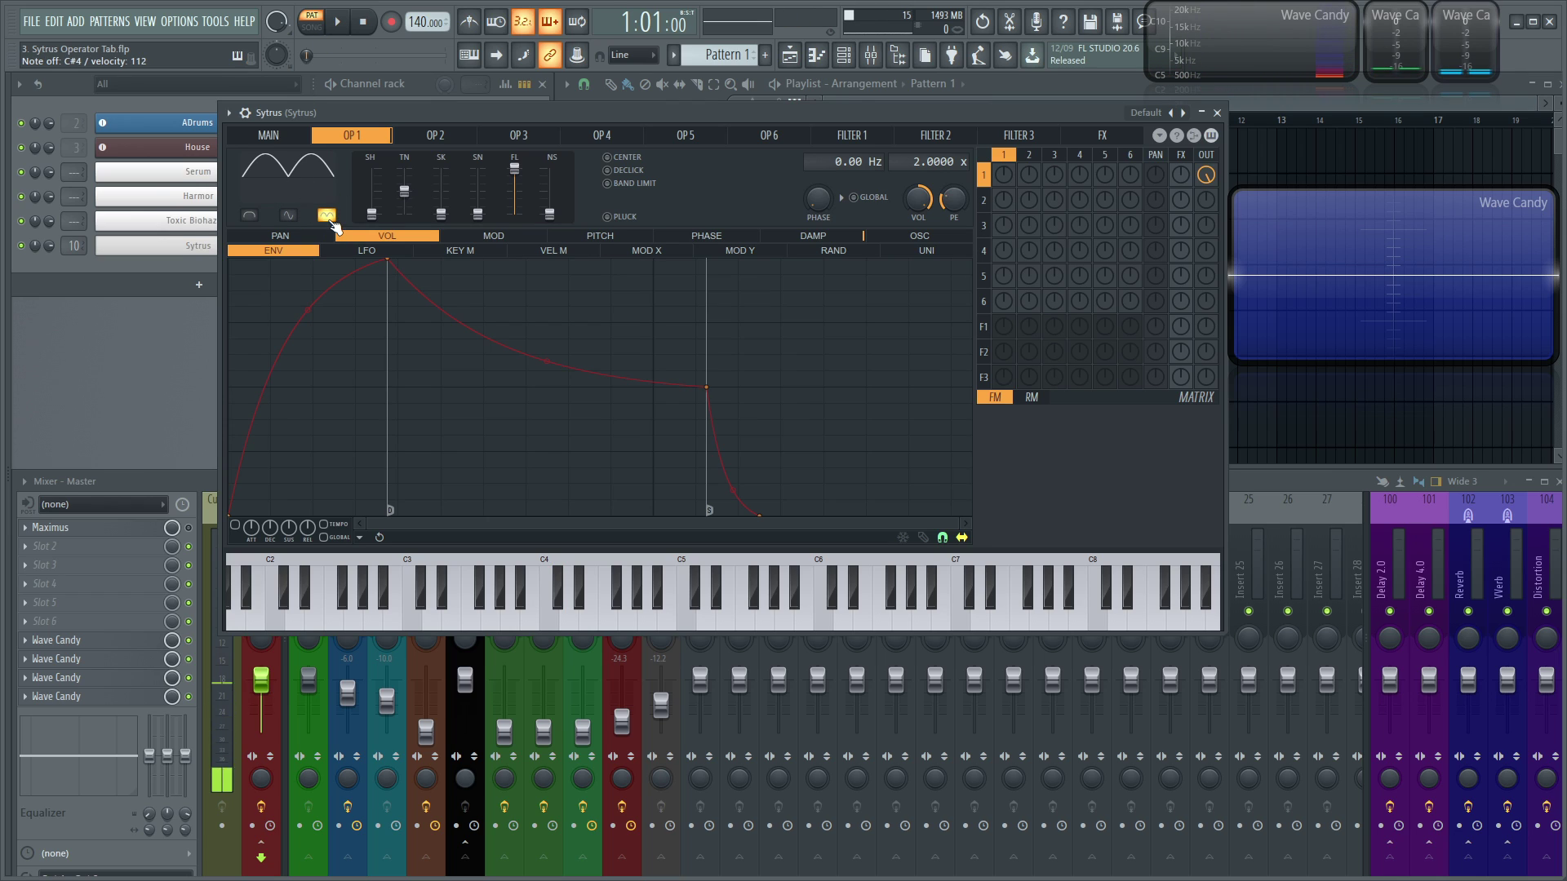
pyautogui.click(328, 215)
pyautogui.click(327, 215)
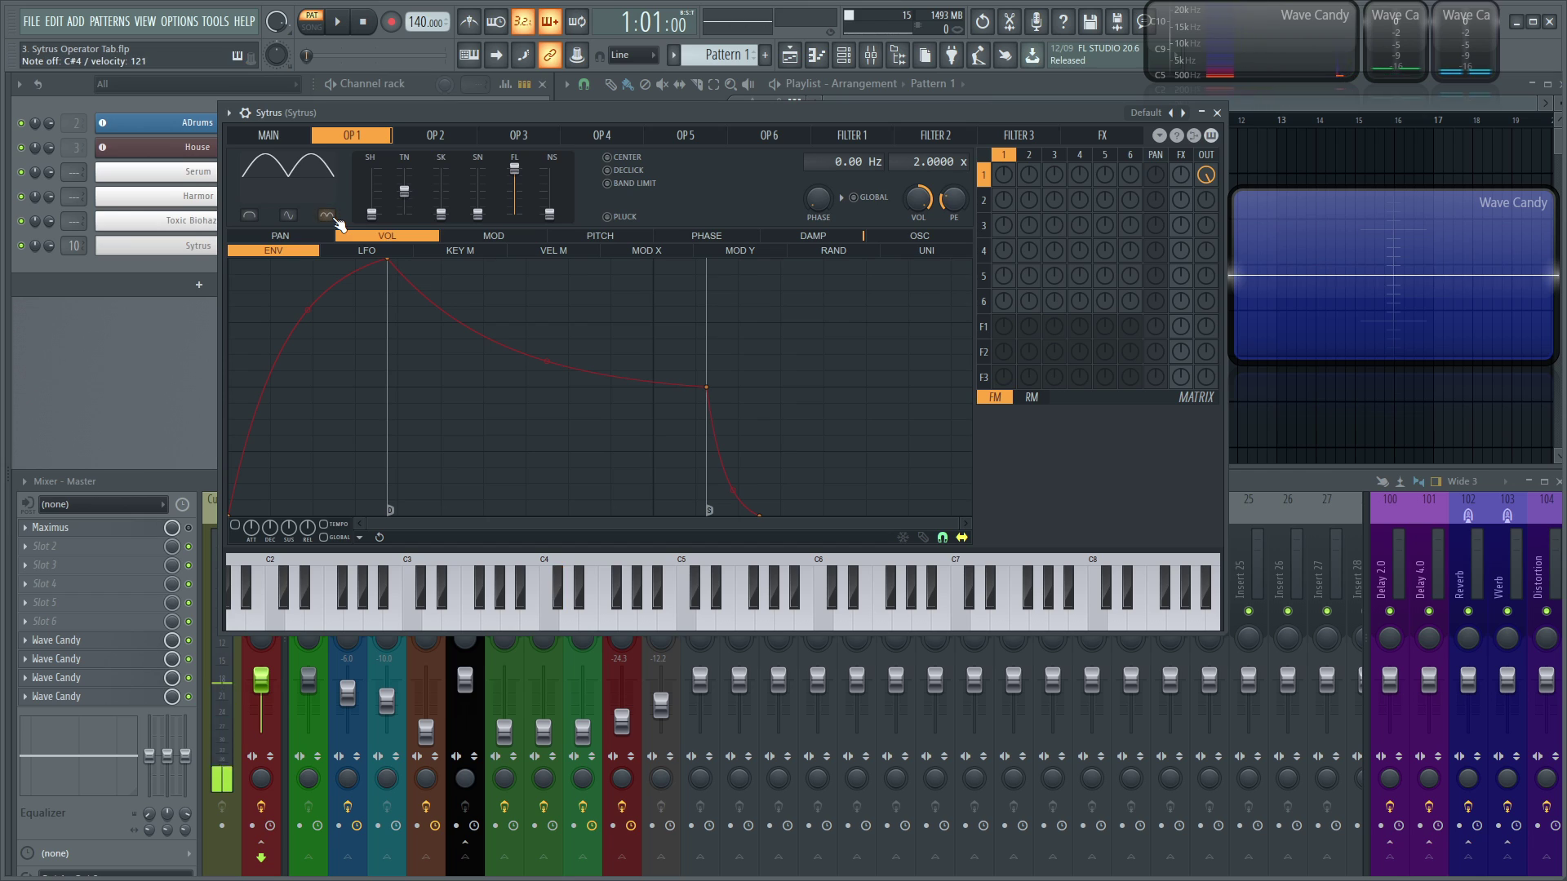
pyautogui.click(327, 216)
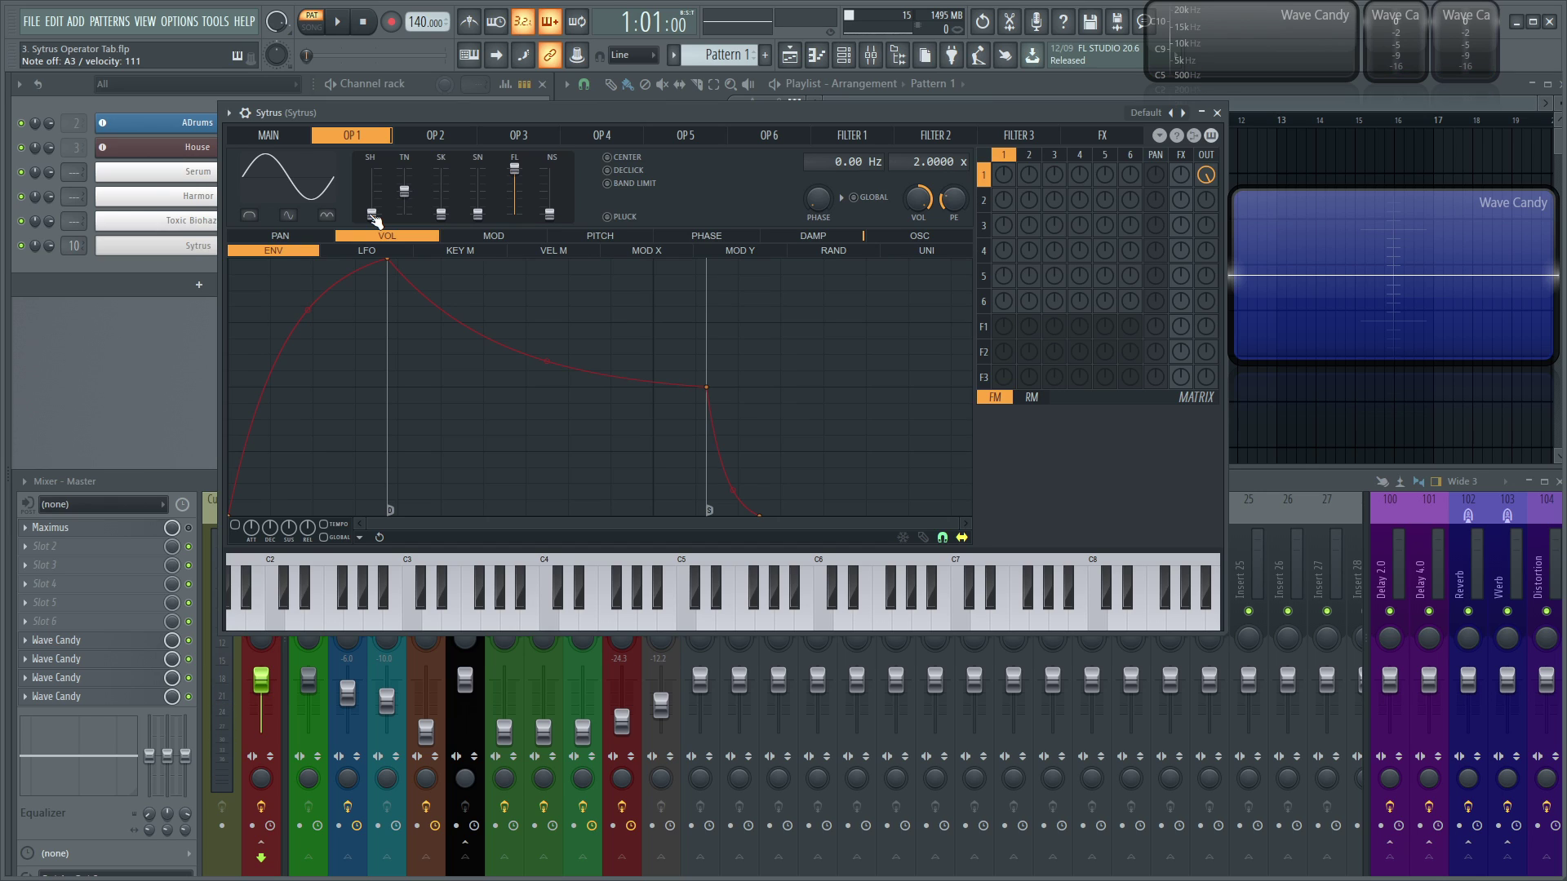
# Morph operator 1's Shape from sine to triangle to saw, return it to the 25% triangle, and play a test note
pyautogui.moveTo(374, 215); pyautogui.dragTo(374, 203)
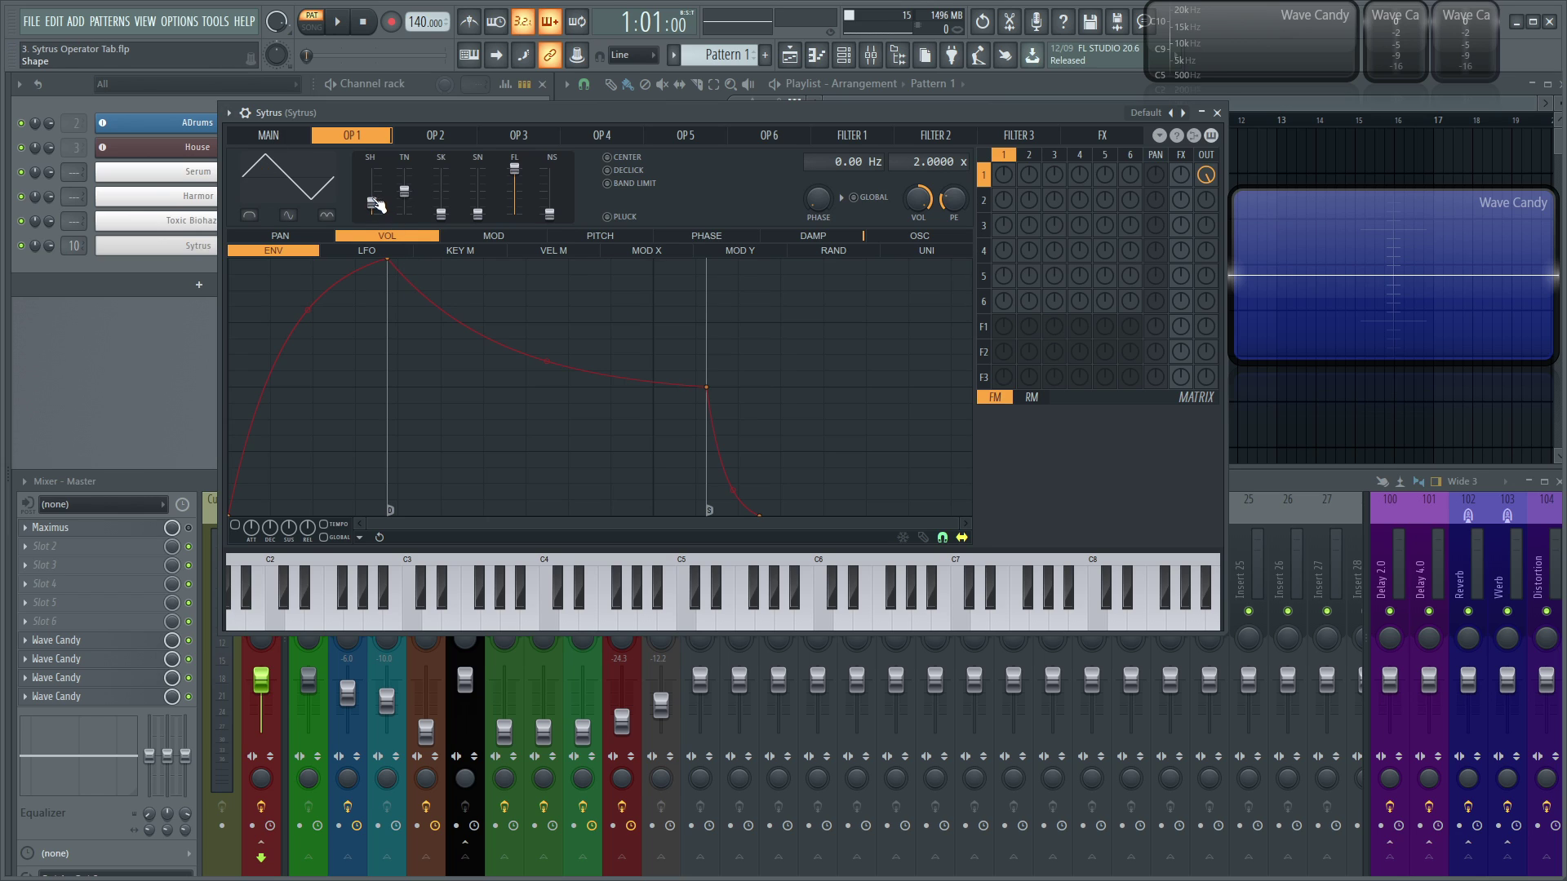
pyautogui.moveTo(374, 203); pyautogui.dragTo(374, 191)
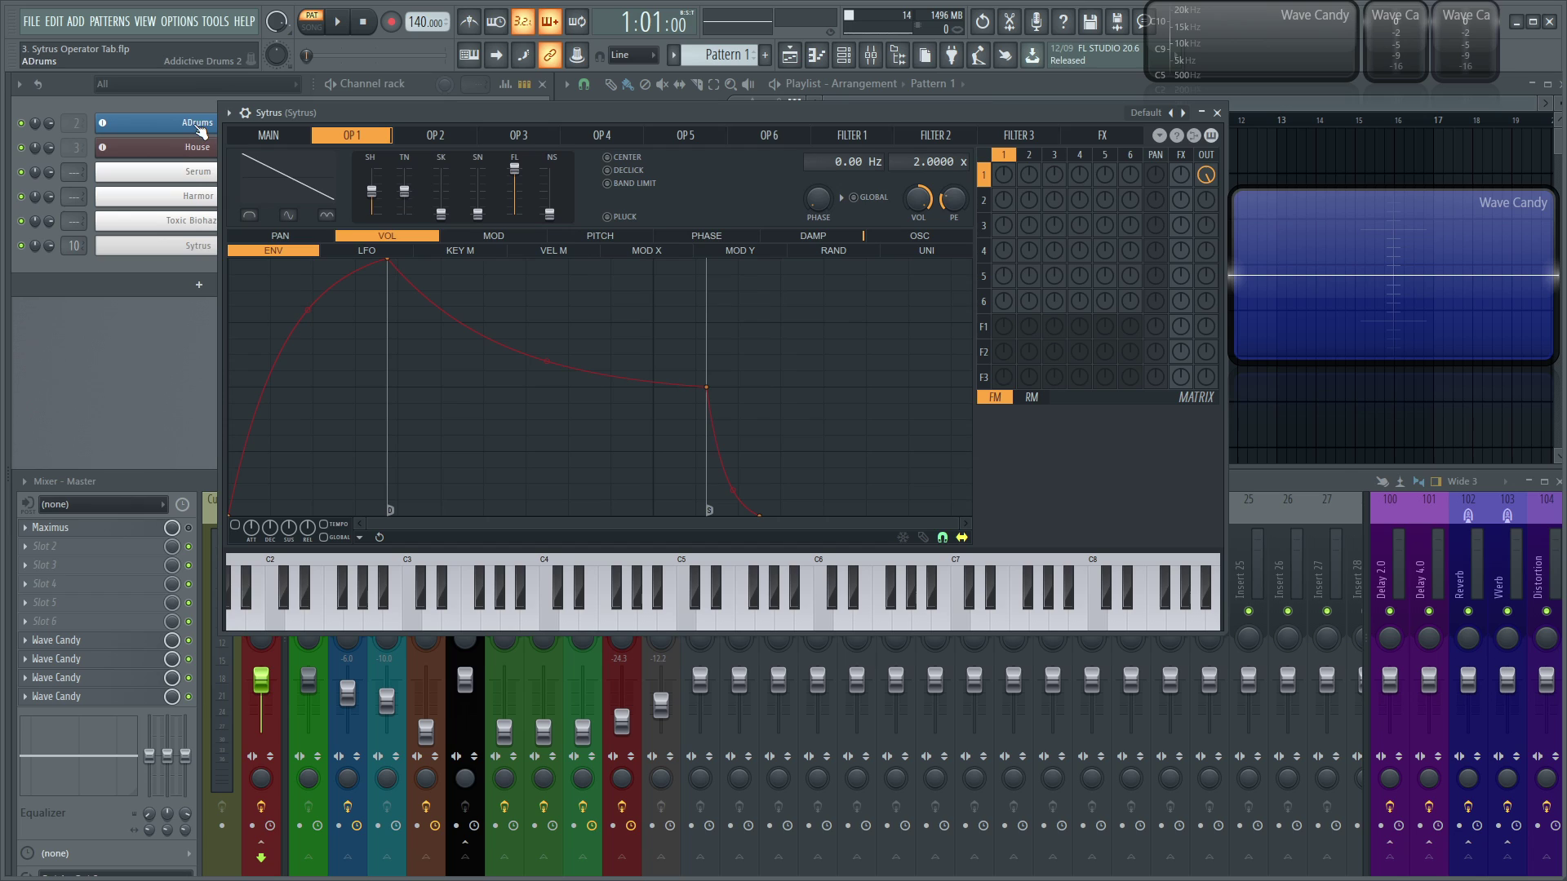
pyautogui.moveTo(374, 191)
pyautogui.mouseDown()
pyautogui.moveTo(371, 173)
pyautogui.moveTo(378, 220)
pyautogui.moveTo(372, 202)
pyautogui.mouseUp()
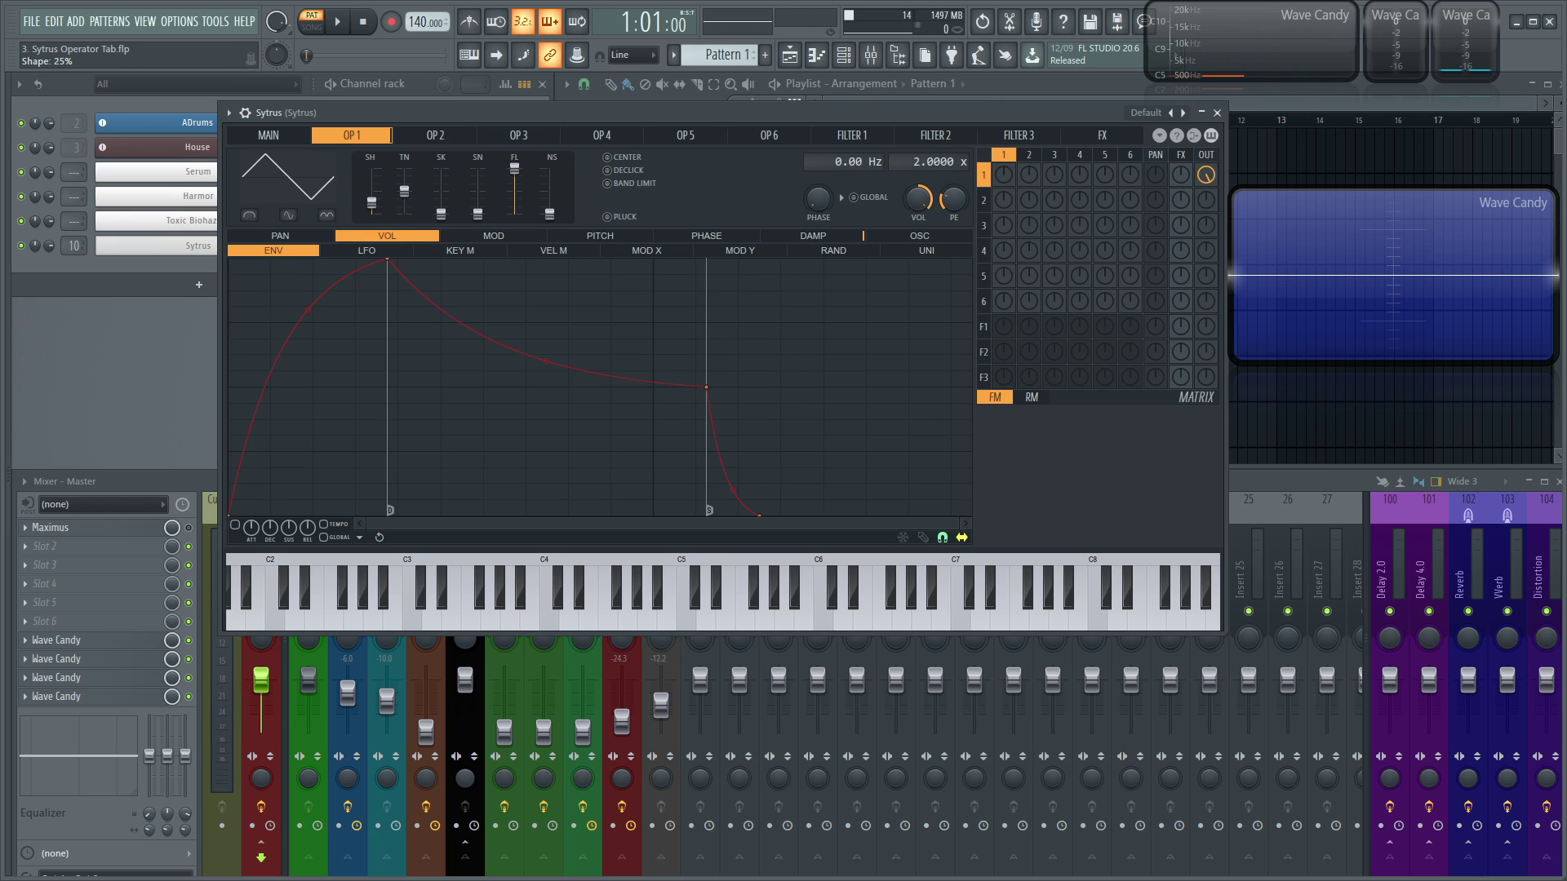
pyautogui.press('n')
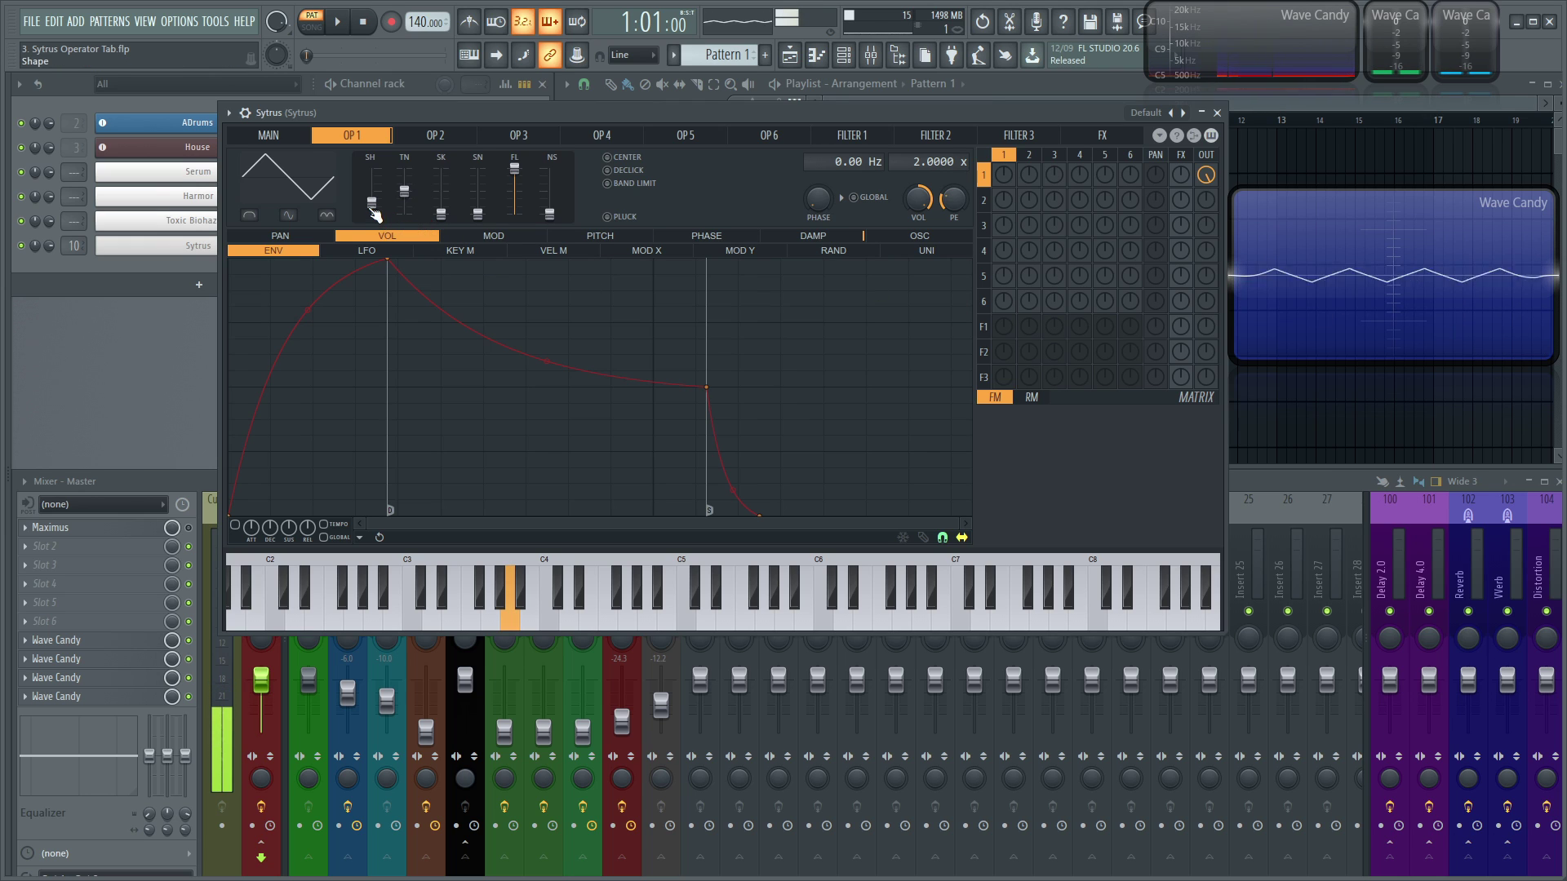
# Raise operator 1's Shape through 65% to 93% while playing test notes, and restore the sine wave
pyautogui.moveTo(371, 201); pyautogui.dragTo(372, 181)
pyautogui.press('n')
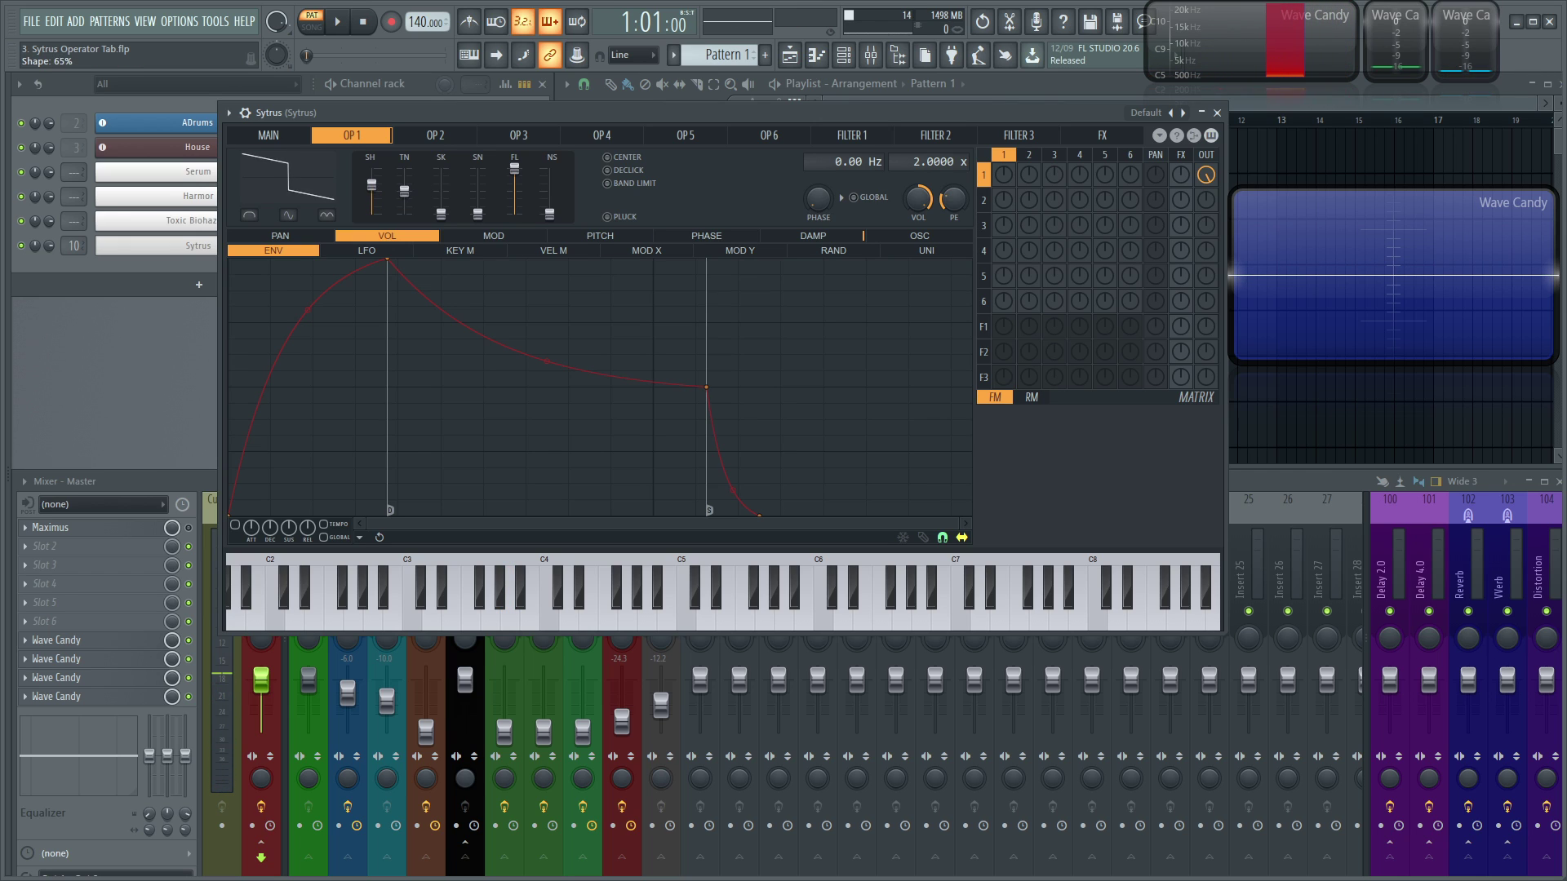
pyautogui.press('n')
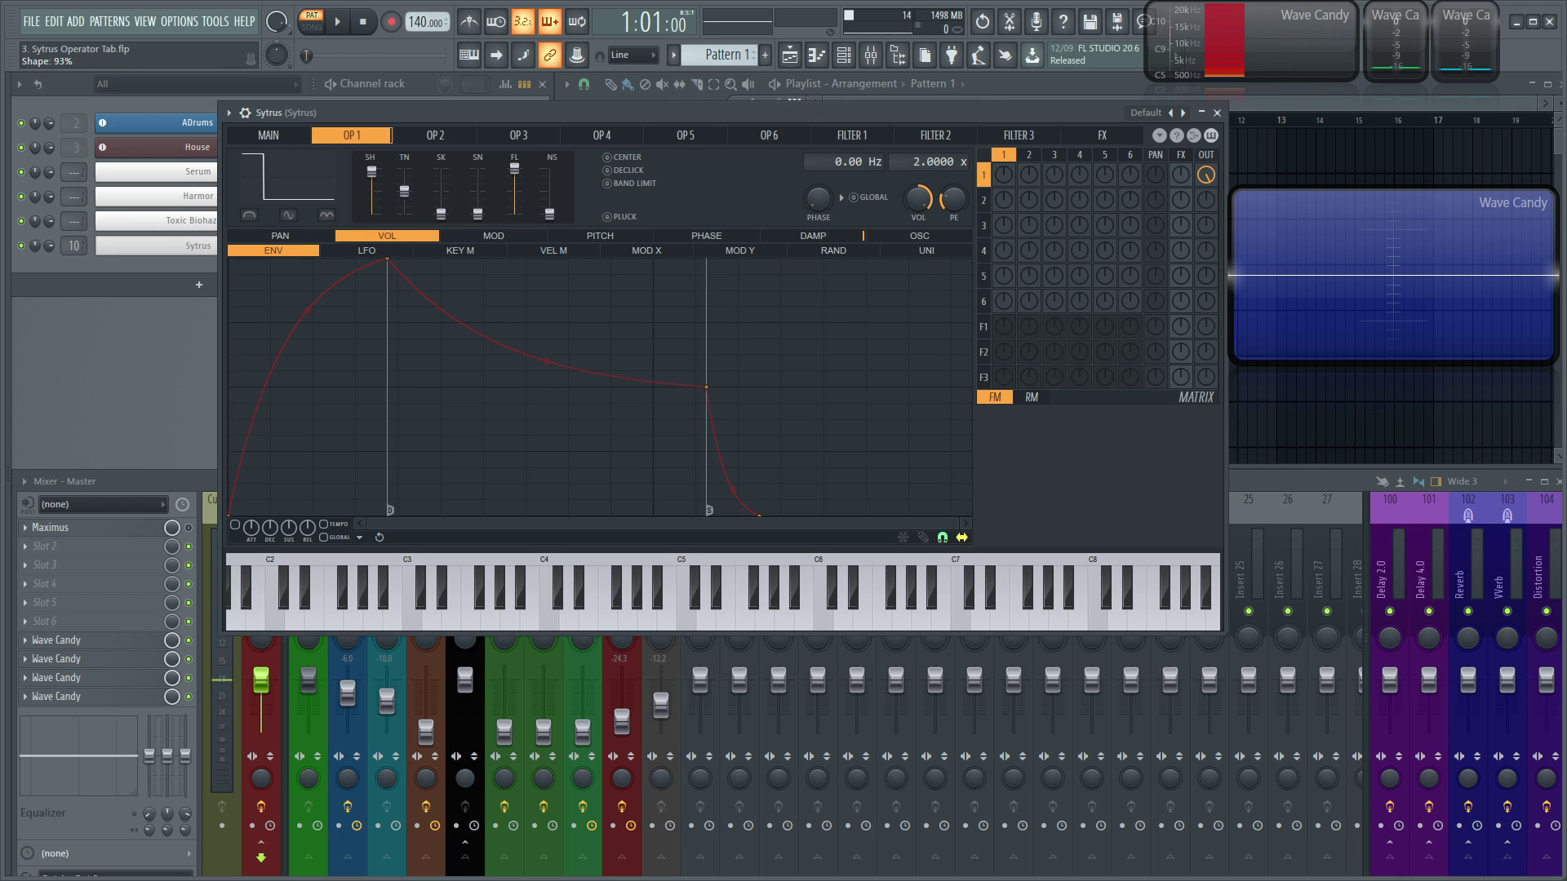
pyautogui.moveTo(374, 186)
pyautogui.mouseDown()
pyautogui.moveTo(372, 167)
pyautogui.moveTo(372, 214)
pyautogui.moveTo(372, 179)
pyautogui.mouseUp()
pyautogui.press('n')
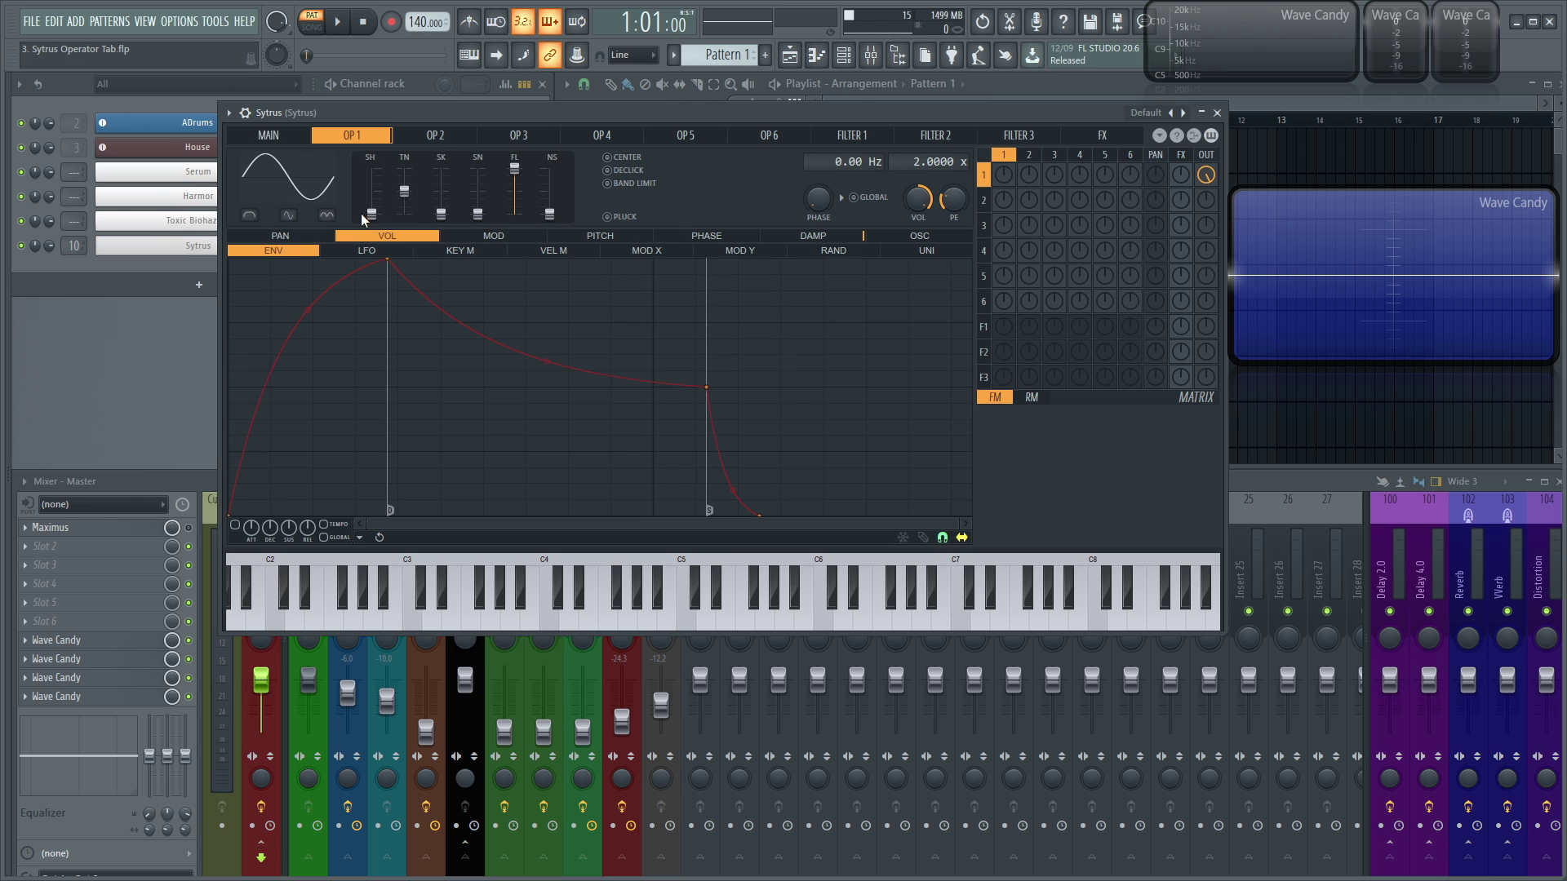
# Play test notes while varying operator 1's Tension and Skew, returning both to their defaults
pyautogui.press('n')
pyautogui.press('n')
pyautogui.press('n')
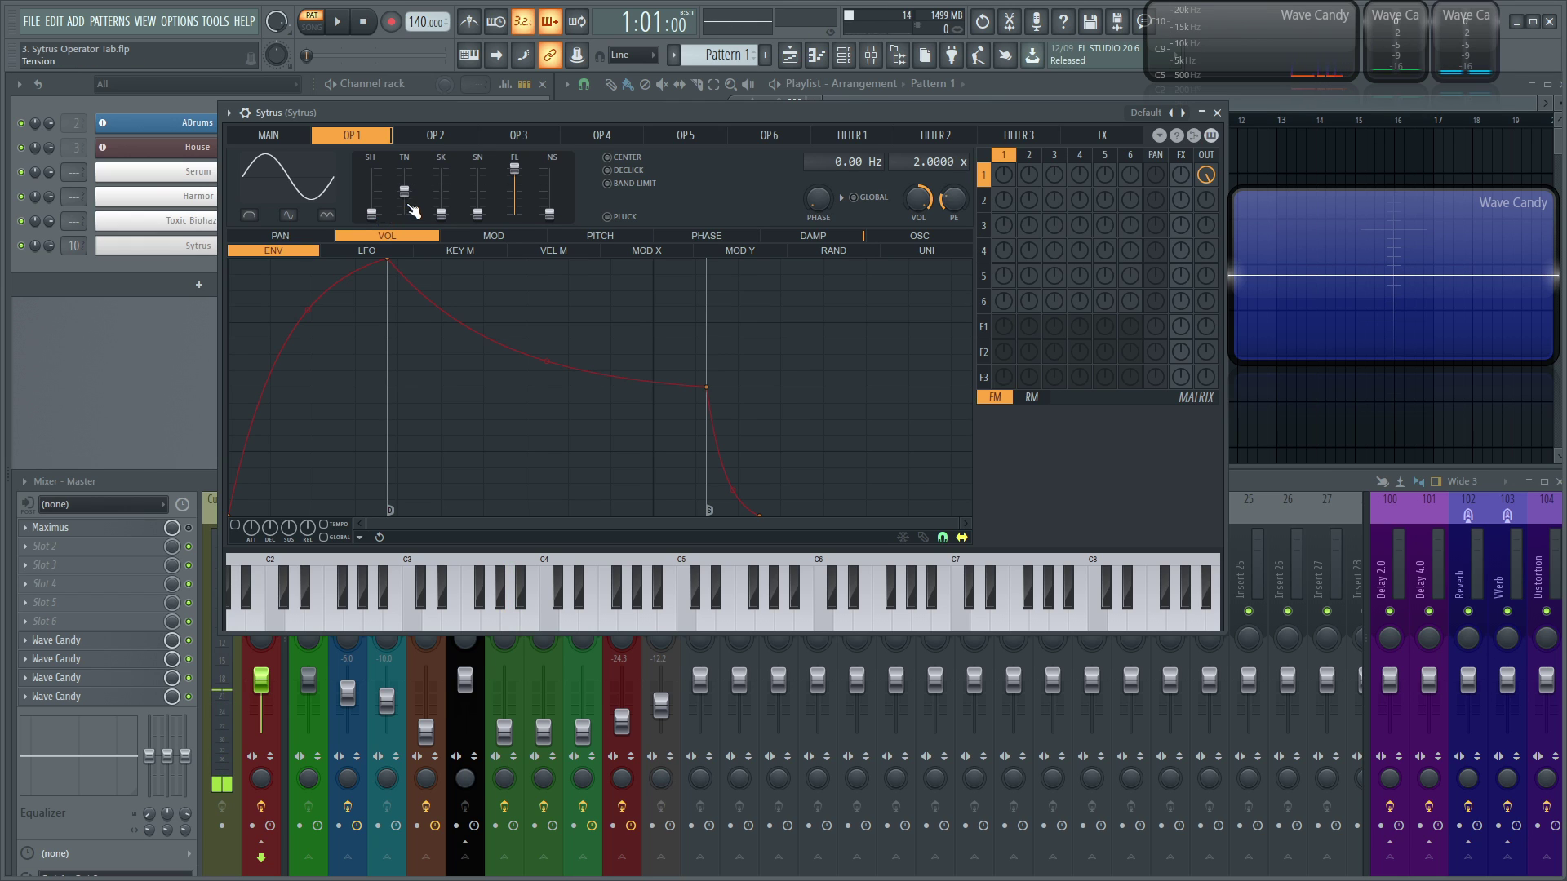
pyautogui.press('n')
pyautogui.moveTo(406, 194)
pyautogui.mouseDown()
pyautogui.moveTo(404, 167)
pyautogui.moveTo(404, 214)
pyautogui.moveTo(404, 167)
pyautogui.moveTo(404, 204)
pyautogui.moveTo(403, 167)
pyautogui.moveTo(404, 191)
pyautogui.mouseUp()
pyautogui.press('n')
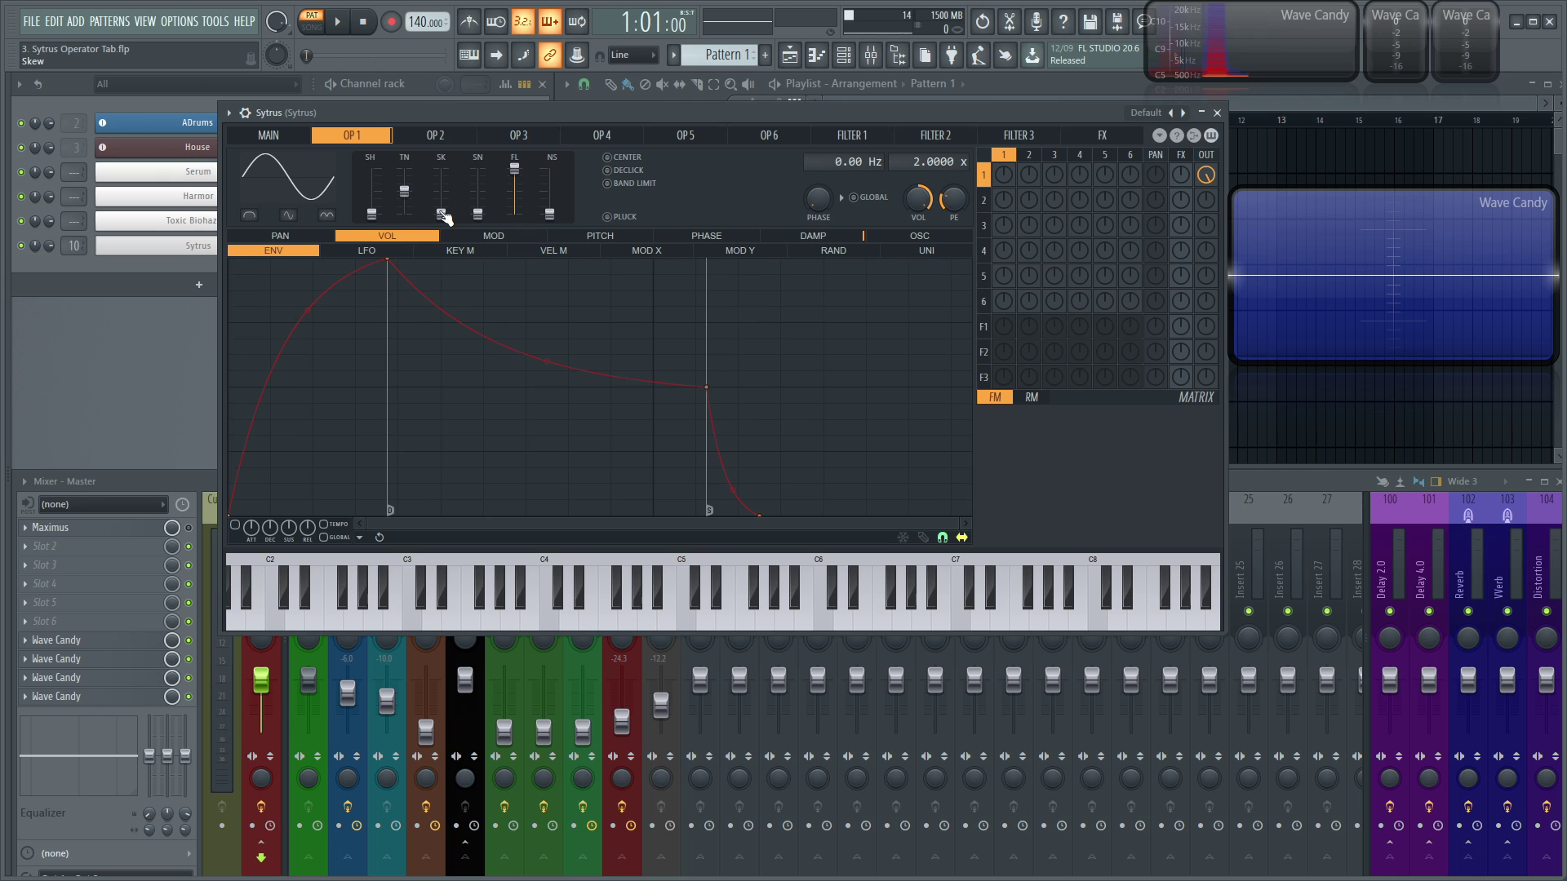
pyautogui.moveTo(440, 211)
pyautogui.mouseDown()
pyautogui.moveTo(440, 172)
pyautogui.moveTo(444, 209)
pyautogui.mouseUp()
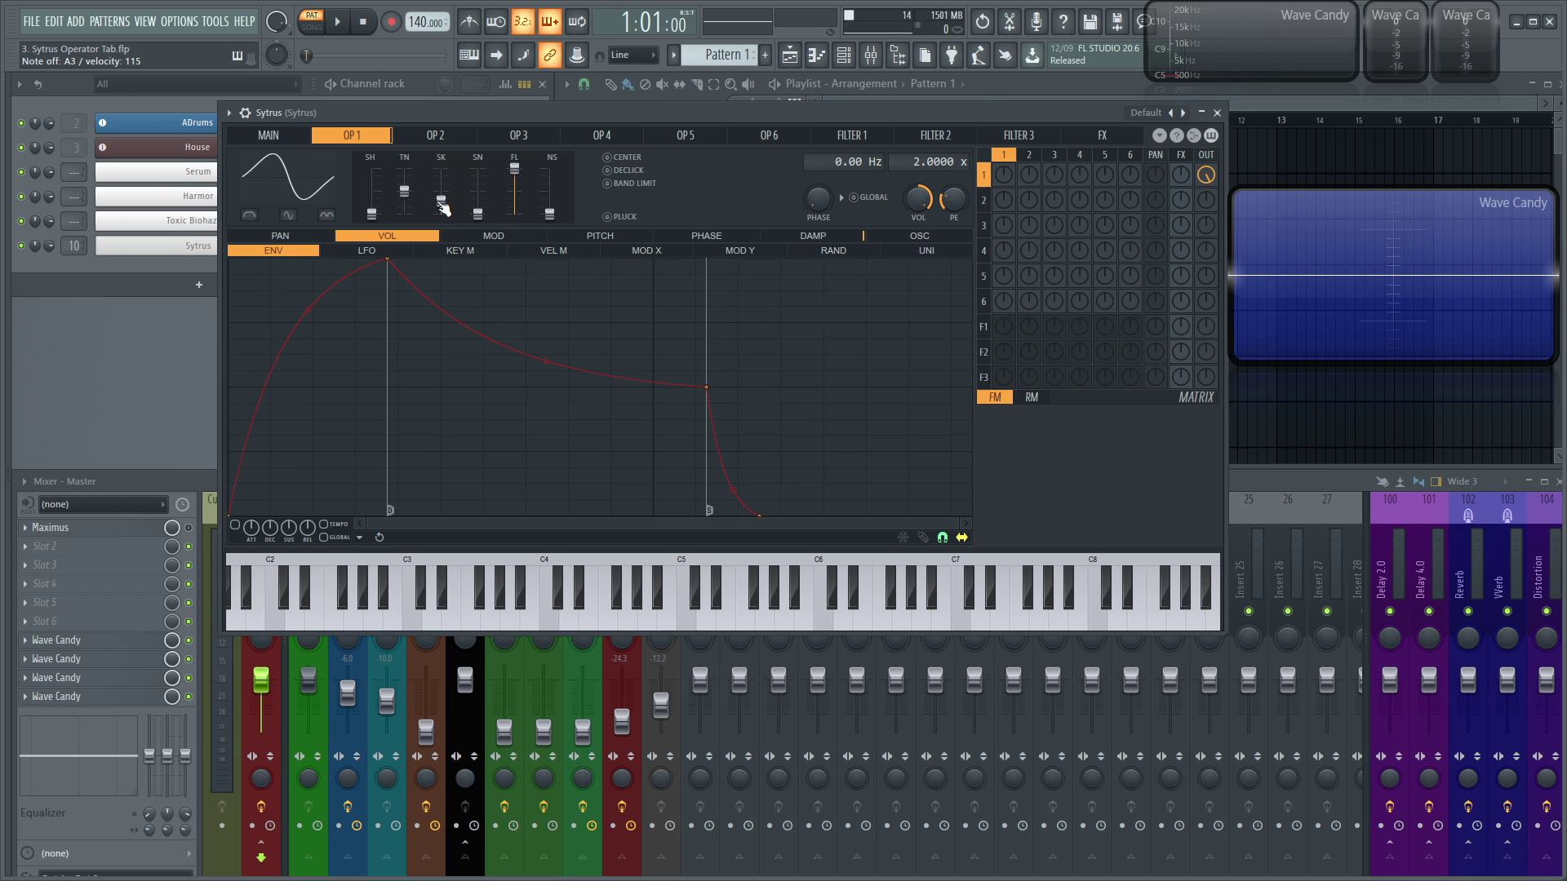
pyautogui.moveTo(443, 209); pyautogui.dragTo(443, 224)
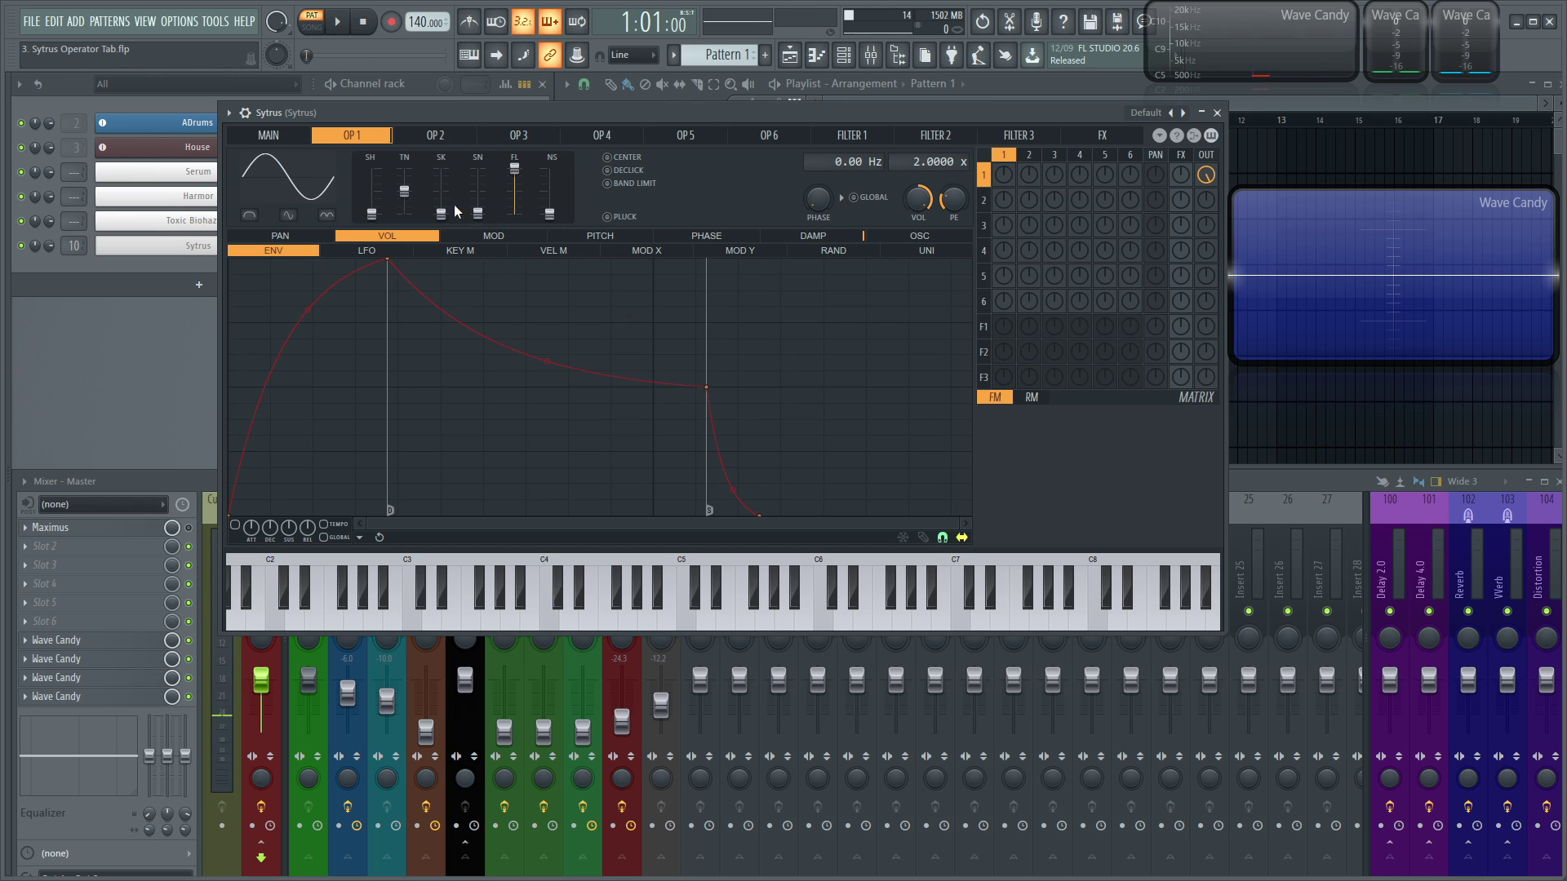
# Raise operator 1's SN amount to add wave cycles, and try the waveform presets Sine and Convert shape to sine harmonics
pyautogui.moveTo(478, 206); pyautogui.dragTo(477, 179)
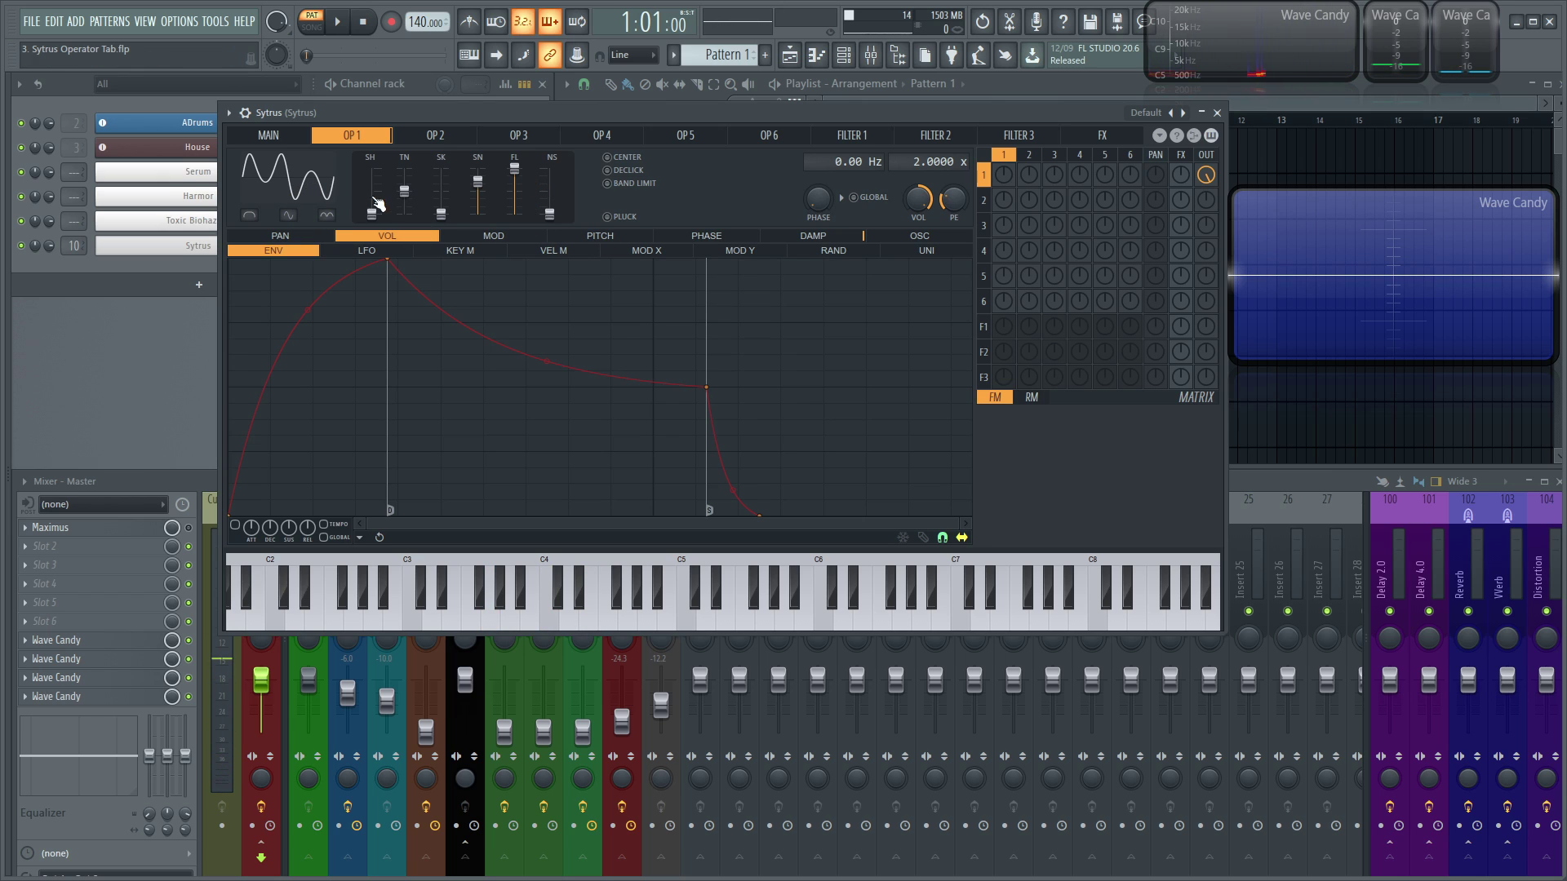
pyautogui.rightClick(284, 181)
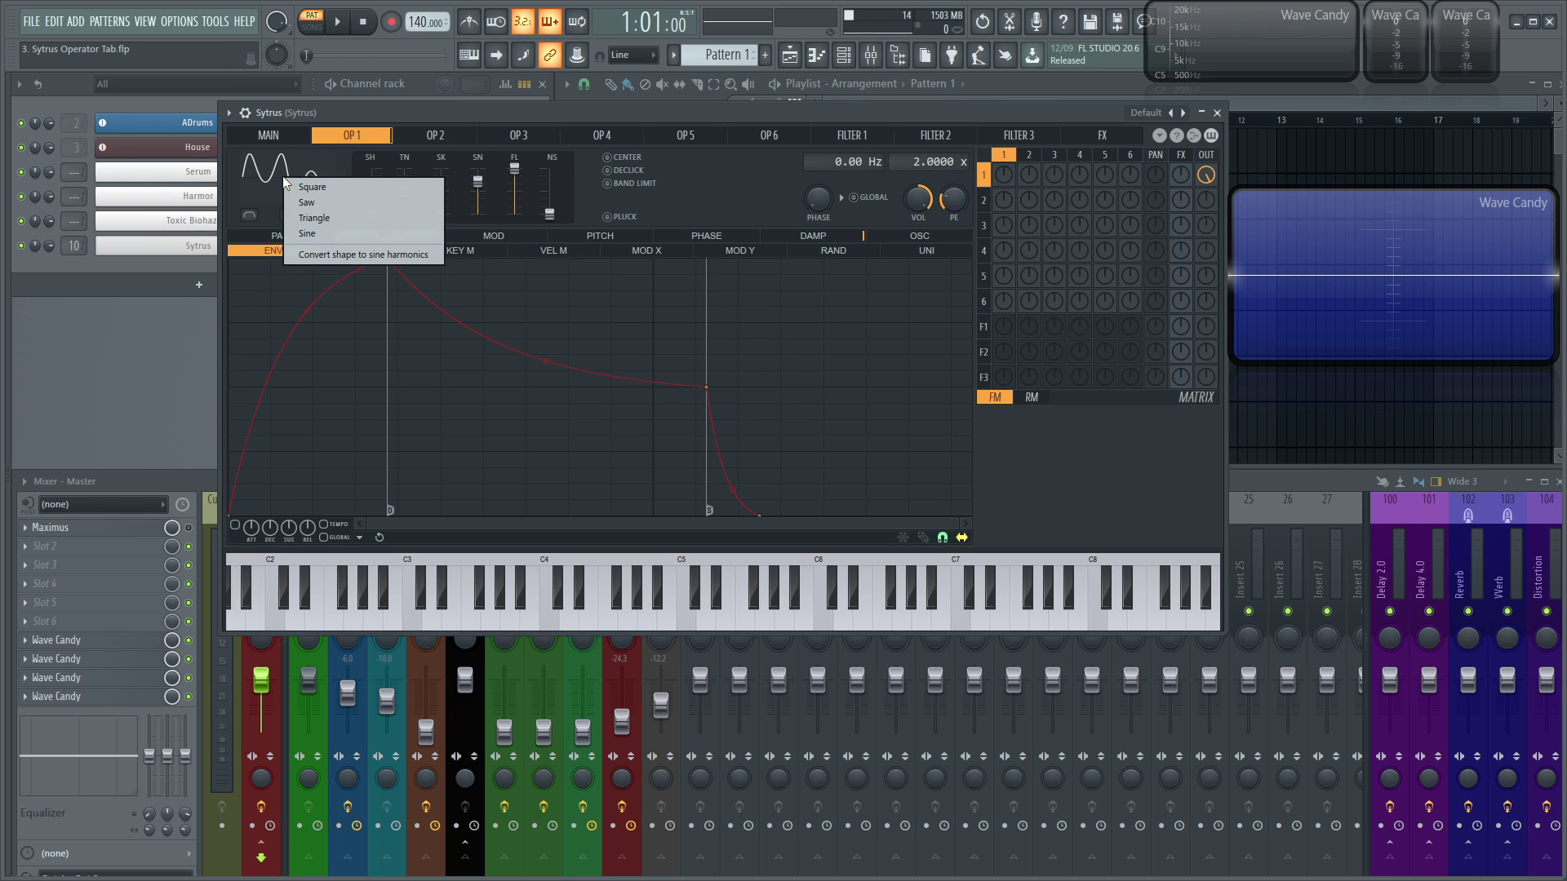
pyautogui.rightClick(250, 178)
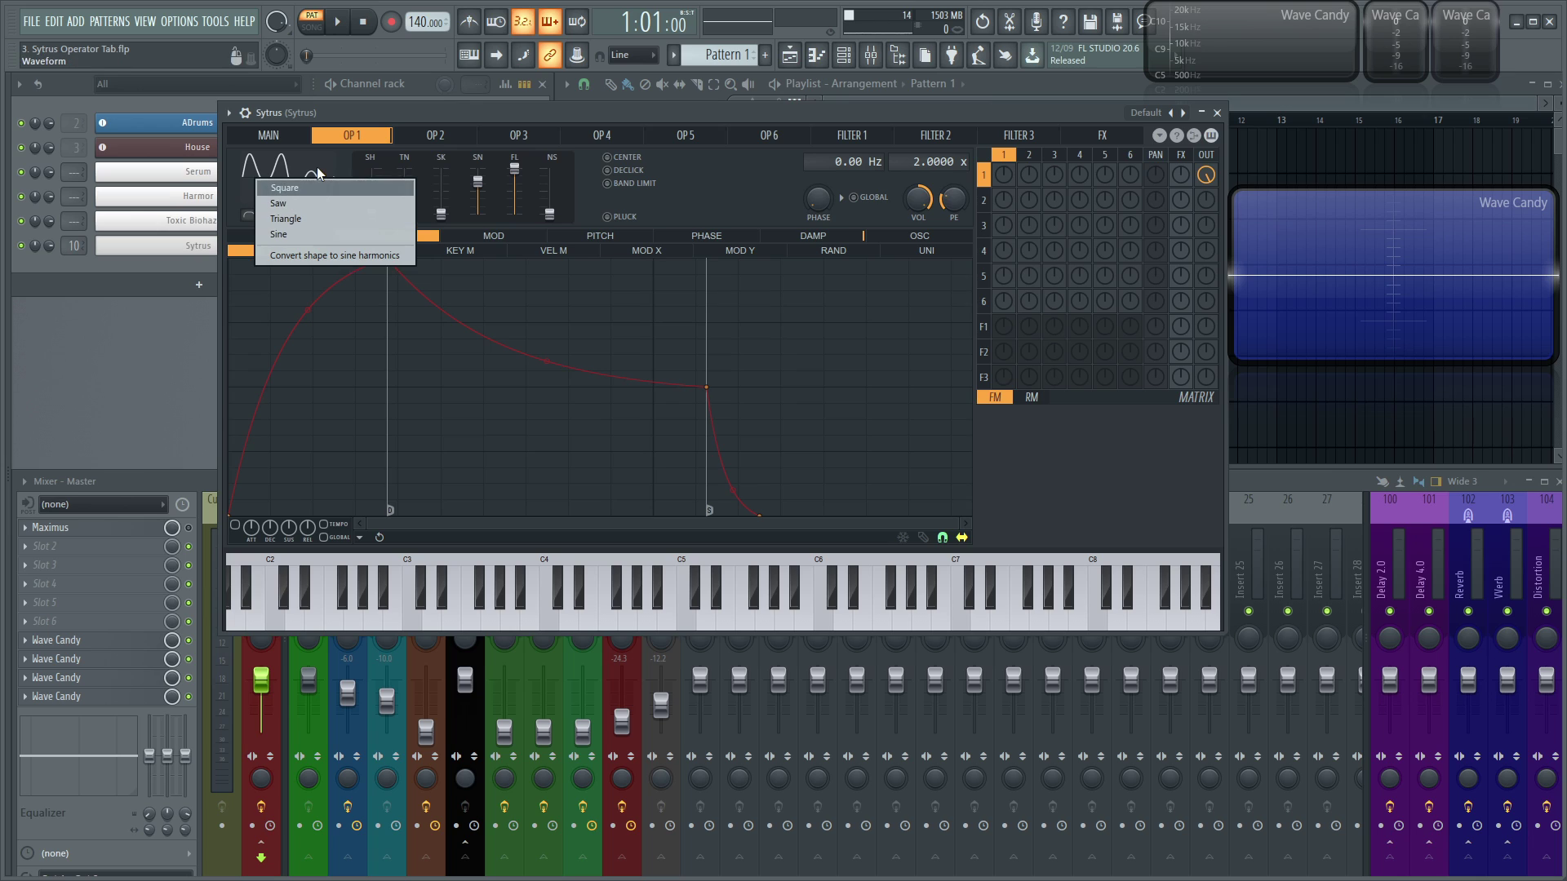
pyautogui.click(278, 234)
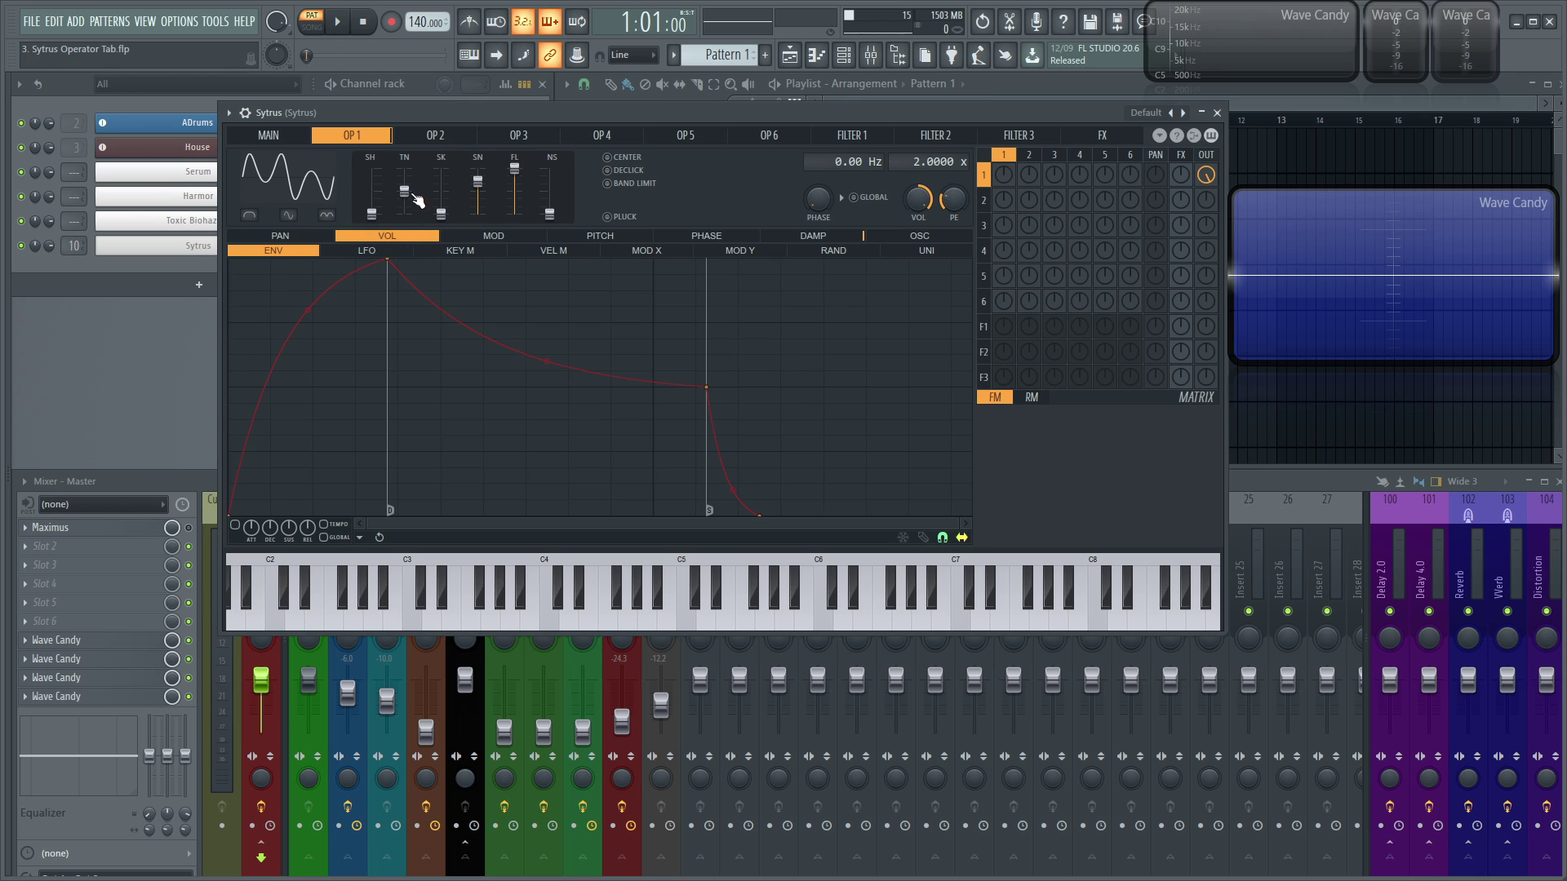
pyautogui.rightClick(316, 180)
pyautogui.click(325, 262)
pyautogui.rightClick(311, 184)
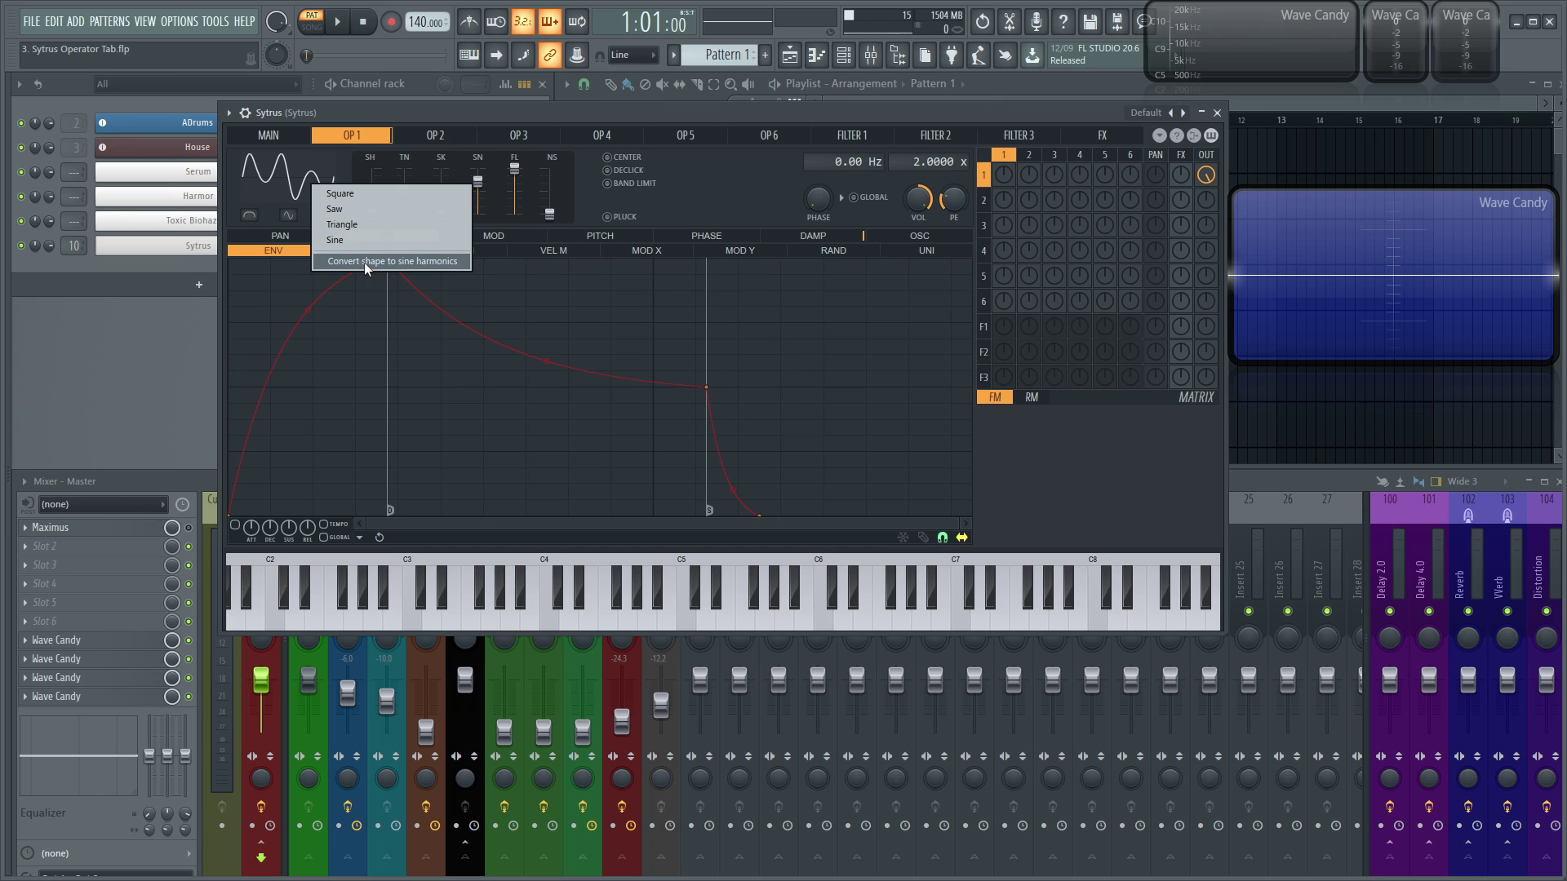
pyautogui.click(364, 262)
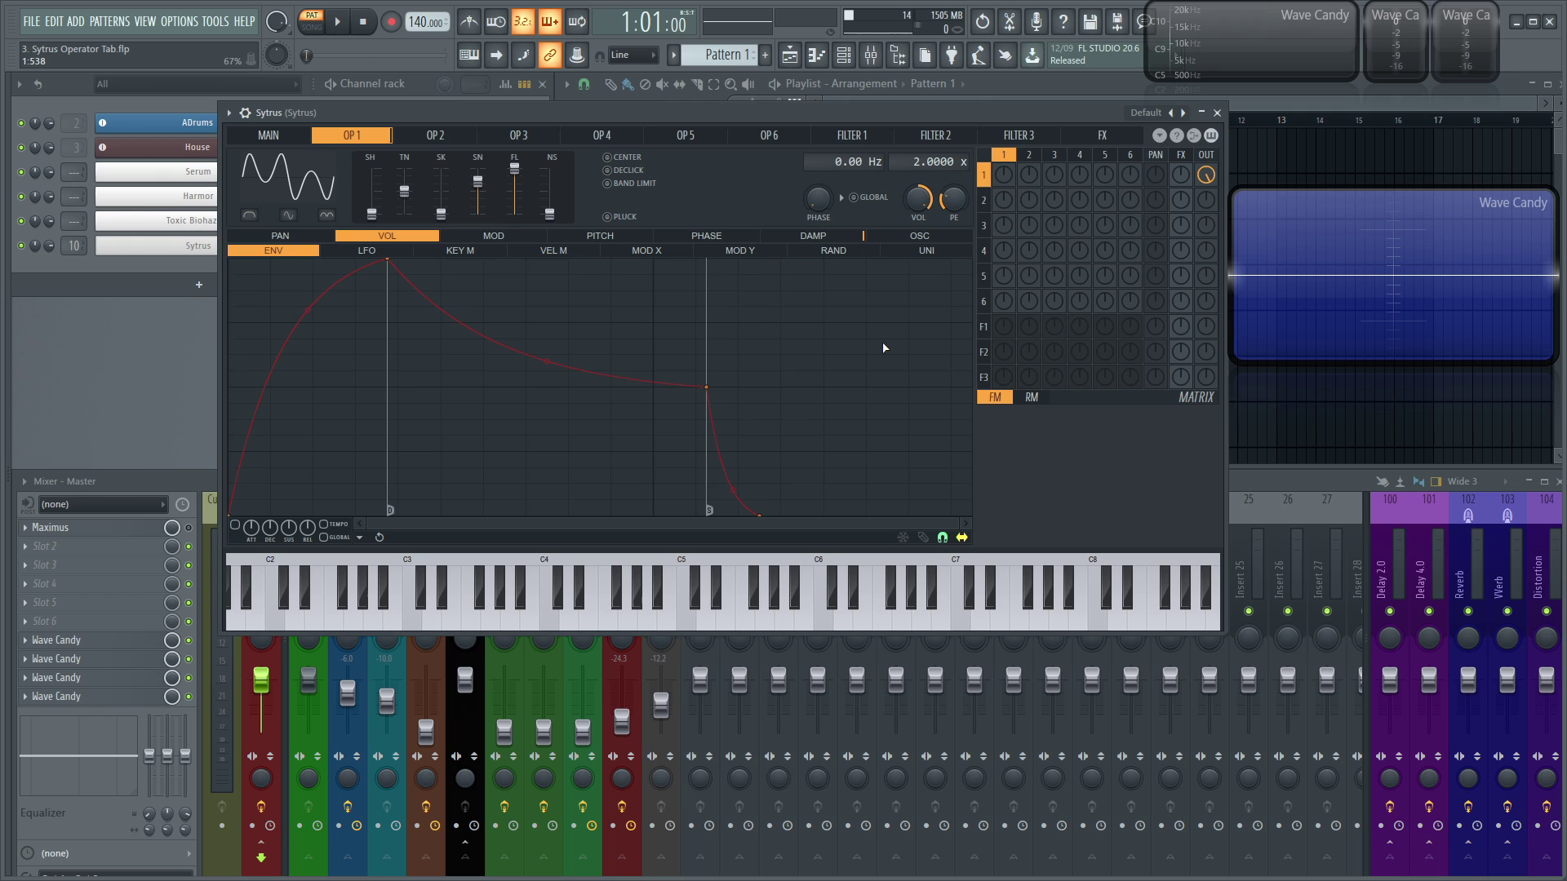
# Return operator 1's SN amount to zero and audition high Noise settings with Pluck, bringing Noise back to 0%
pyautogui.moveTo(519, 186)
pyautogui.mouseDown()
pyautogui.moveTo(520, 221)
pyautogui.moveTo(520, 167)
pyautogui.moveTo(521, 235)
pyautogui.moveTo(522, 157)
pyautogui.mouseUp()
pyautogui.moveTo(477, 183); pyautogui.dragTo(555, 183)
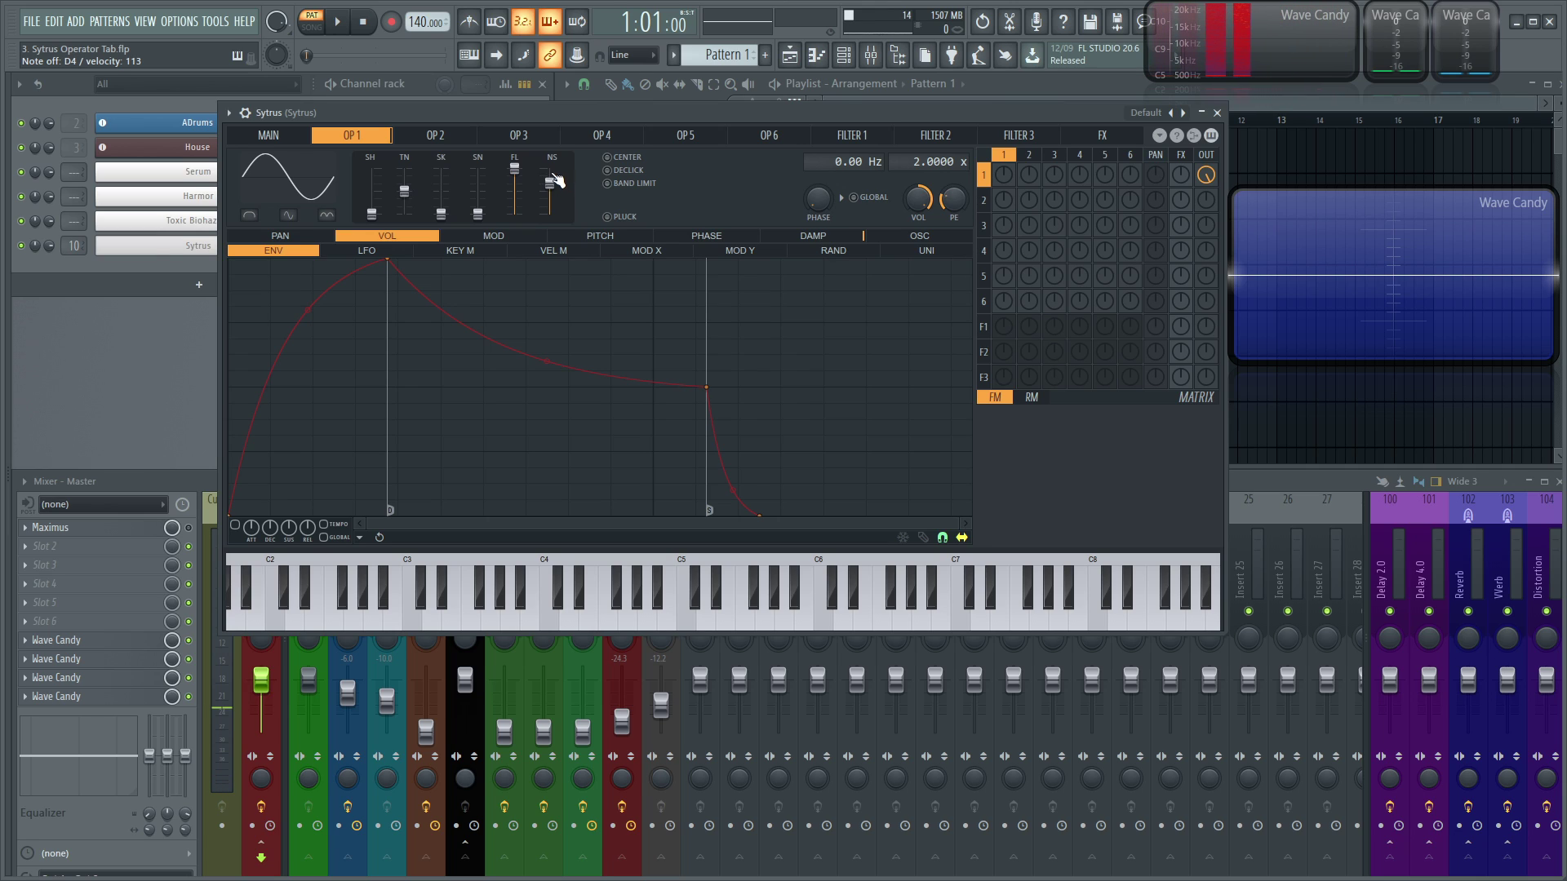
pyautogui.moveTo(555, 185); pyautogui.dragTo(551, 165)
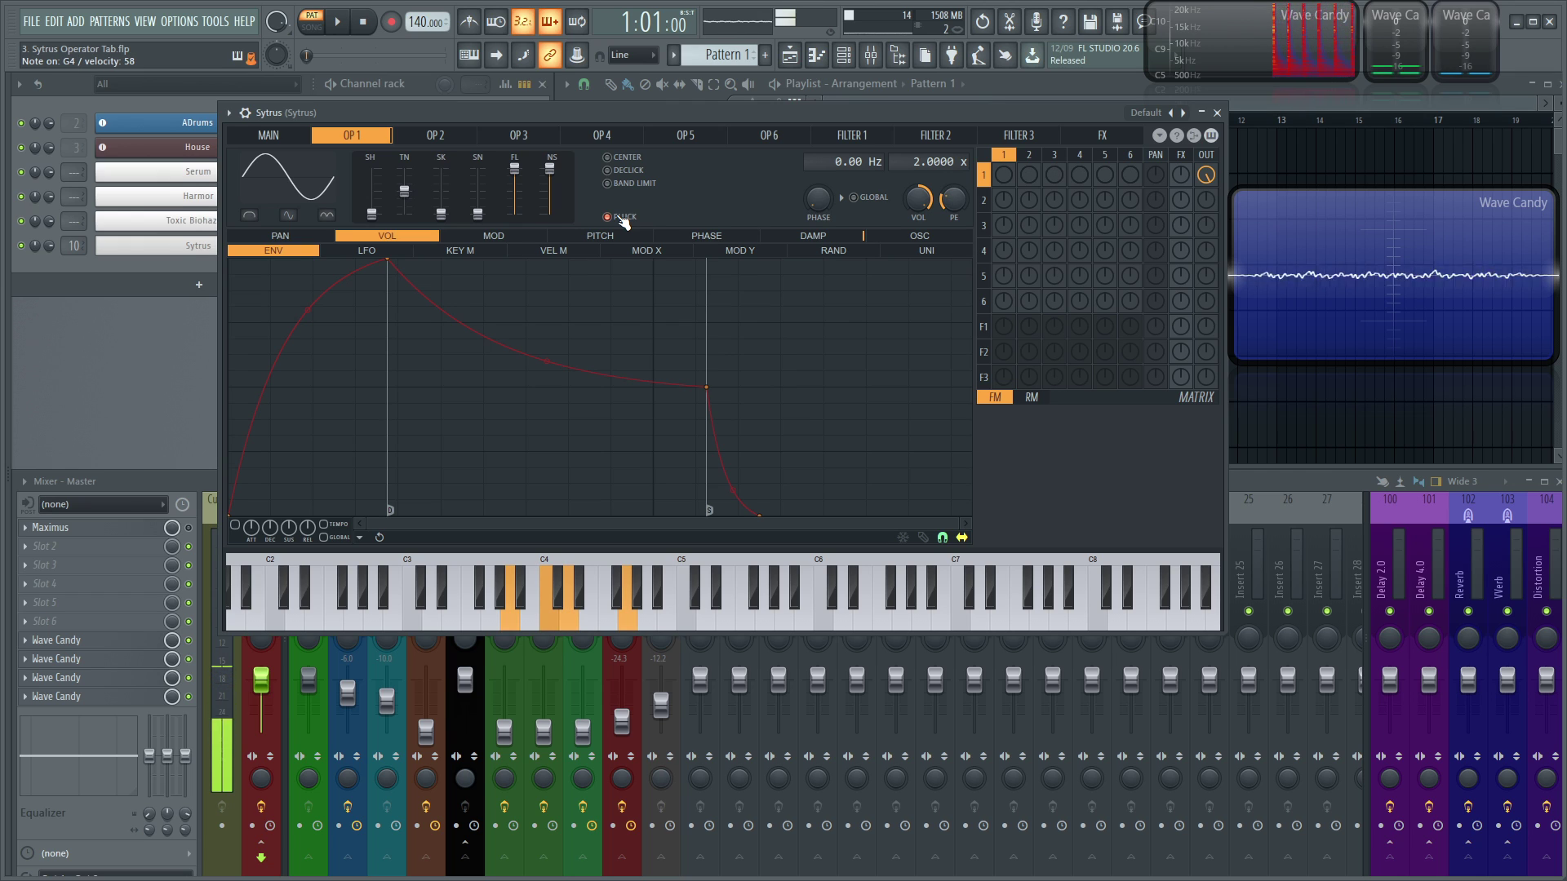
pyautogui.moveTo(549, 169)
pyautogui.mouseDown()
pyautogui.moveTo(552, 215)
pyautogui.moveTo(550, 185)
pyautogui.mouseUp()
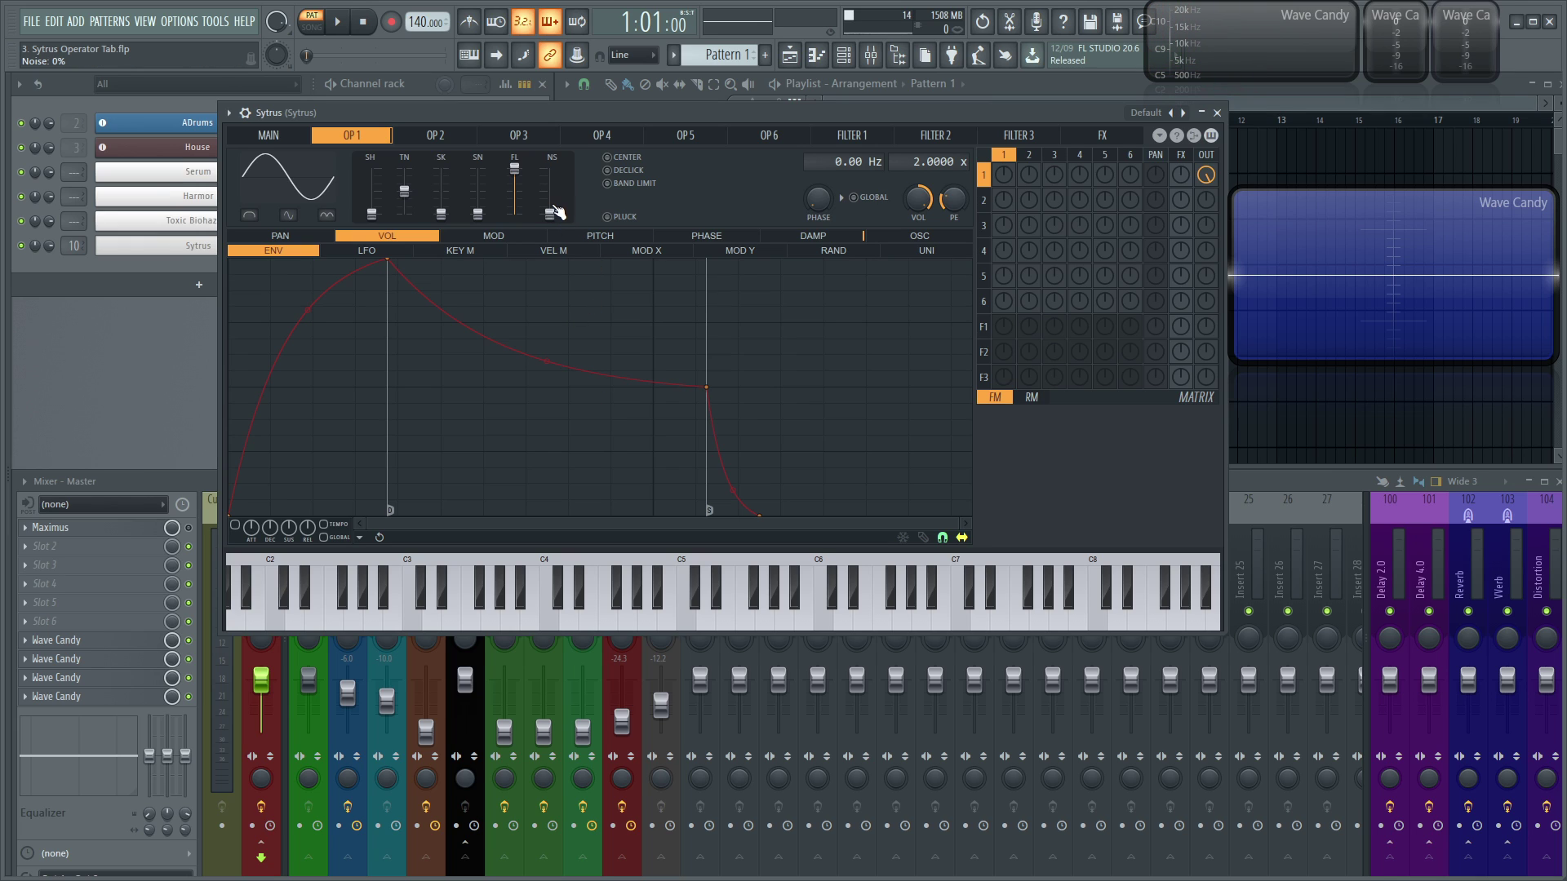
# Audition operator 1 with high Noise and Pluck enabled, and restore the plain sine for a few test notes
pyautogui.moveTo(552, 213); pyautogui.dragTo(550, 168)
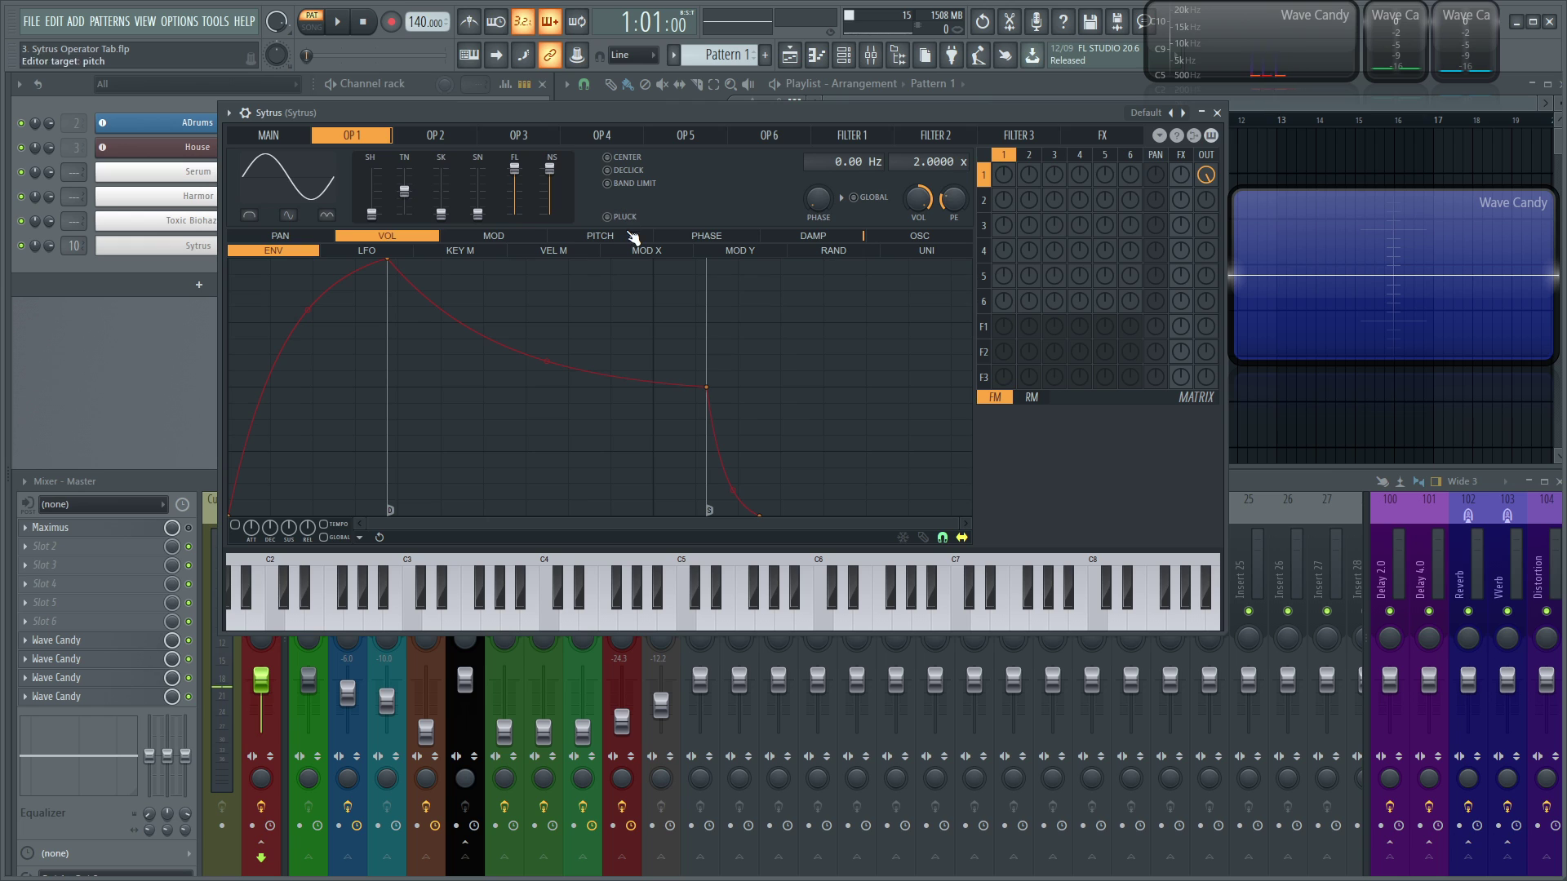
pyautogui.click(630, 219)
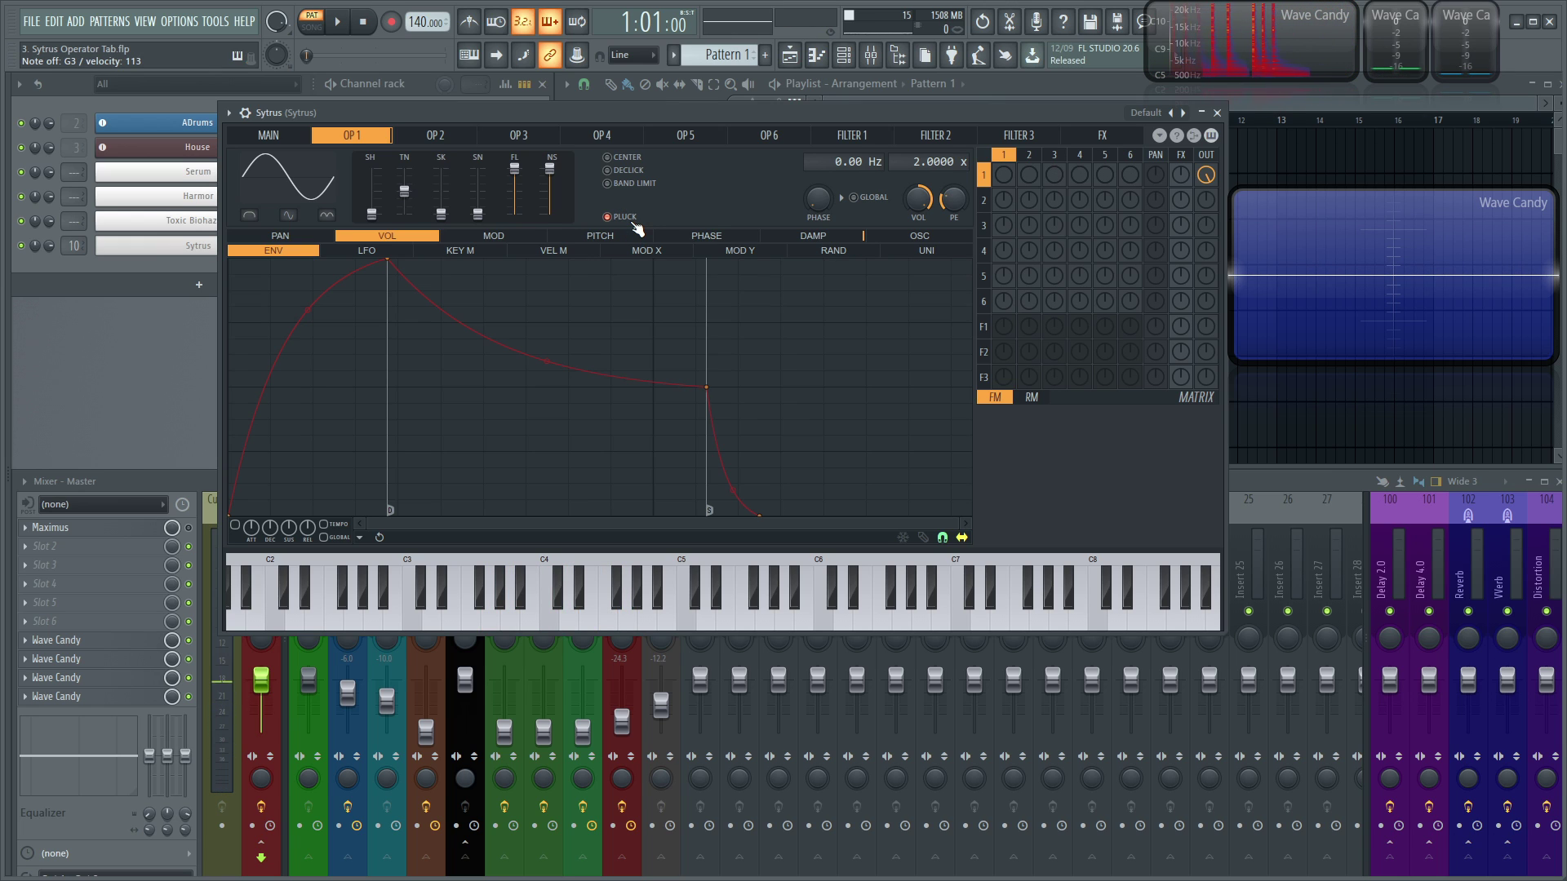
pyautogui.moveTo(551, 168); pyautogui.dragTo(550, 214)
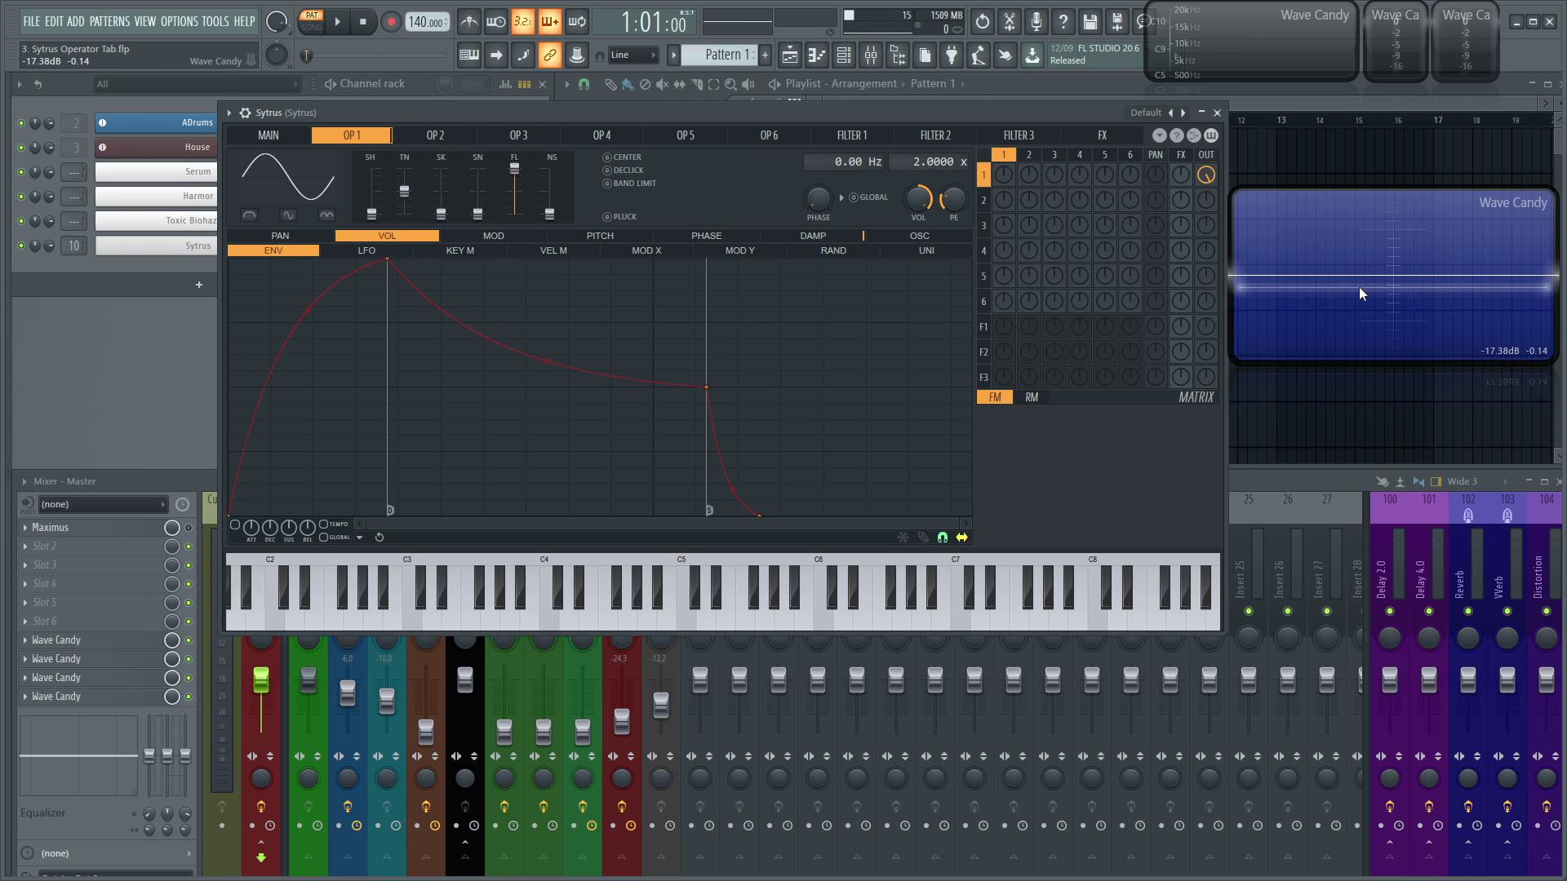
pyautogui.press('x')
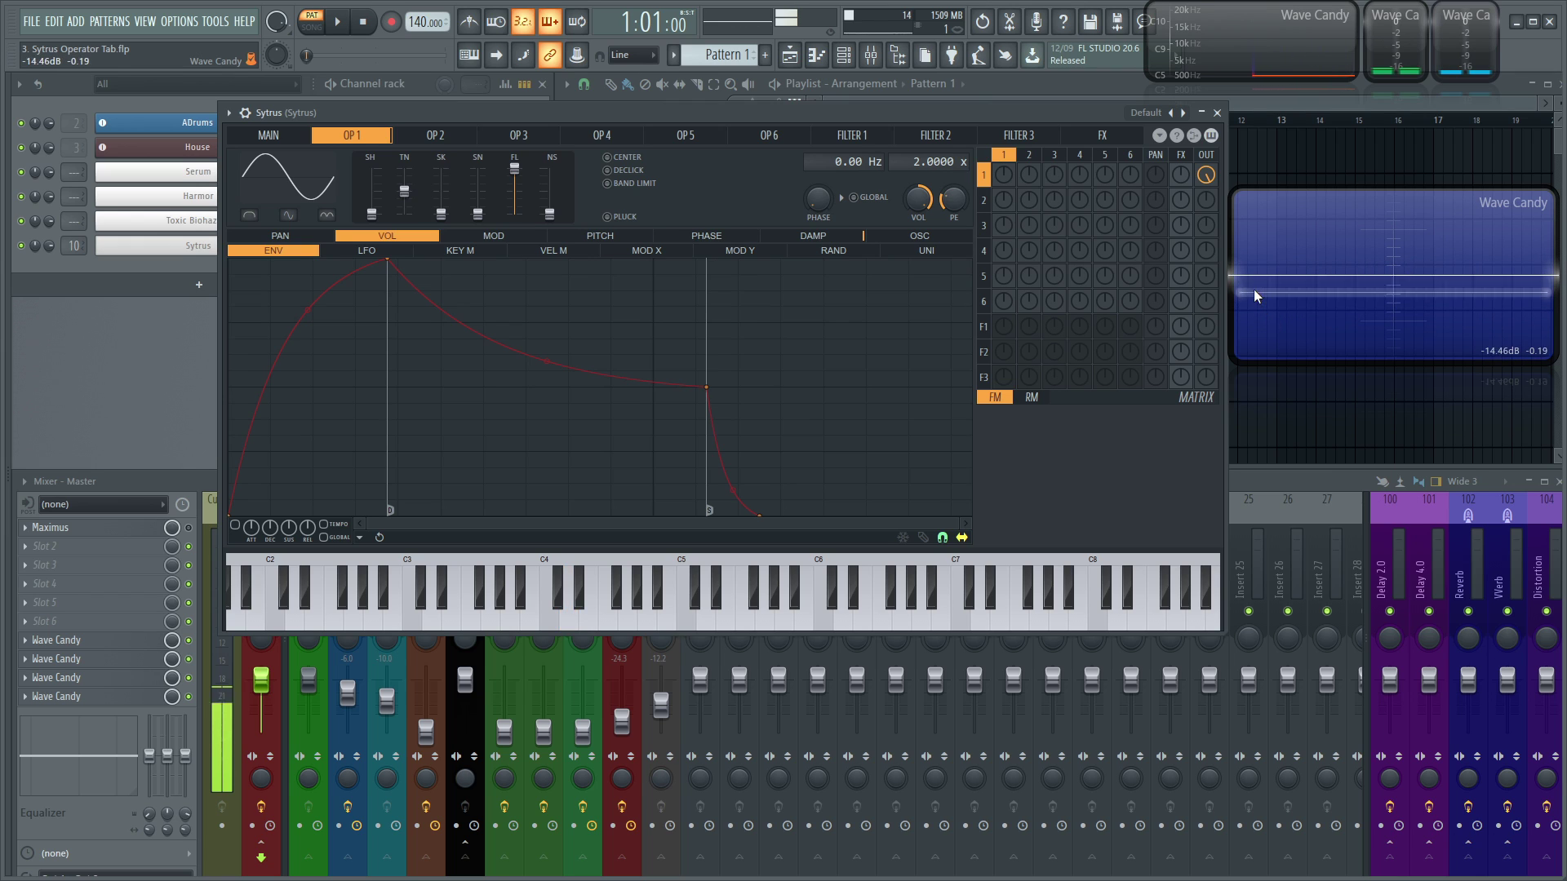
pyautogui.press('x')
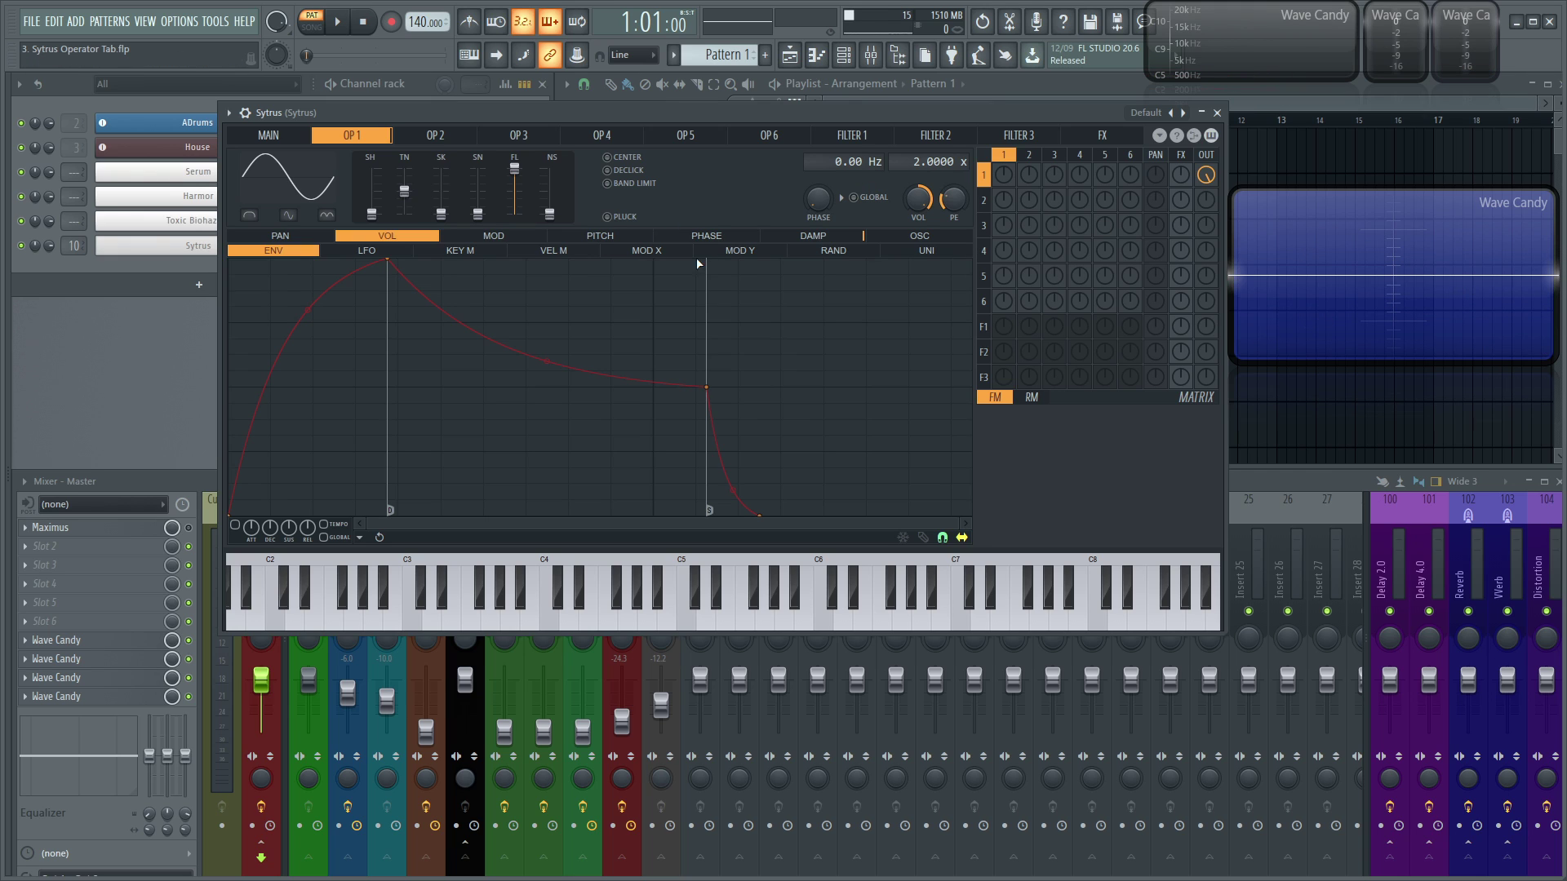
# Try operator 1's Center and Band Limit options and play a few test notes
pyautogui.click(611, 162)
pyautogui.click(627, 183)
pyautogui.press('s')
pyautogui.press('s')
# Play test notes while varying operator 1's frequency ratio down to about 0.2 x and back to 2.0000 x
pyautogui.moveTo(918, 161); pyautogui.dragTo(918, 137)
pyautogui.press('s')
pyautogui.moveTo(918, 161); pyautogui.dragTo(918, 143)
pyautogui.scroll(-6, 909, 158)
pyautogui.moveTo(908, 157)
pyautogui.mouseDown()
pyautogui.moveTo(908, 117)
pyautogui.moveTo(912, 196)
pyautogui.moveTo(918, 162)
pyautogui.mouseUp()
pyautogui.moveTo(964, 168); pyautogui.dragTo(933, 151)
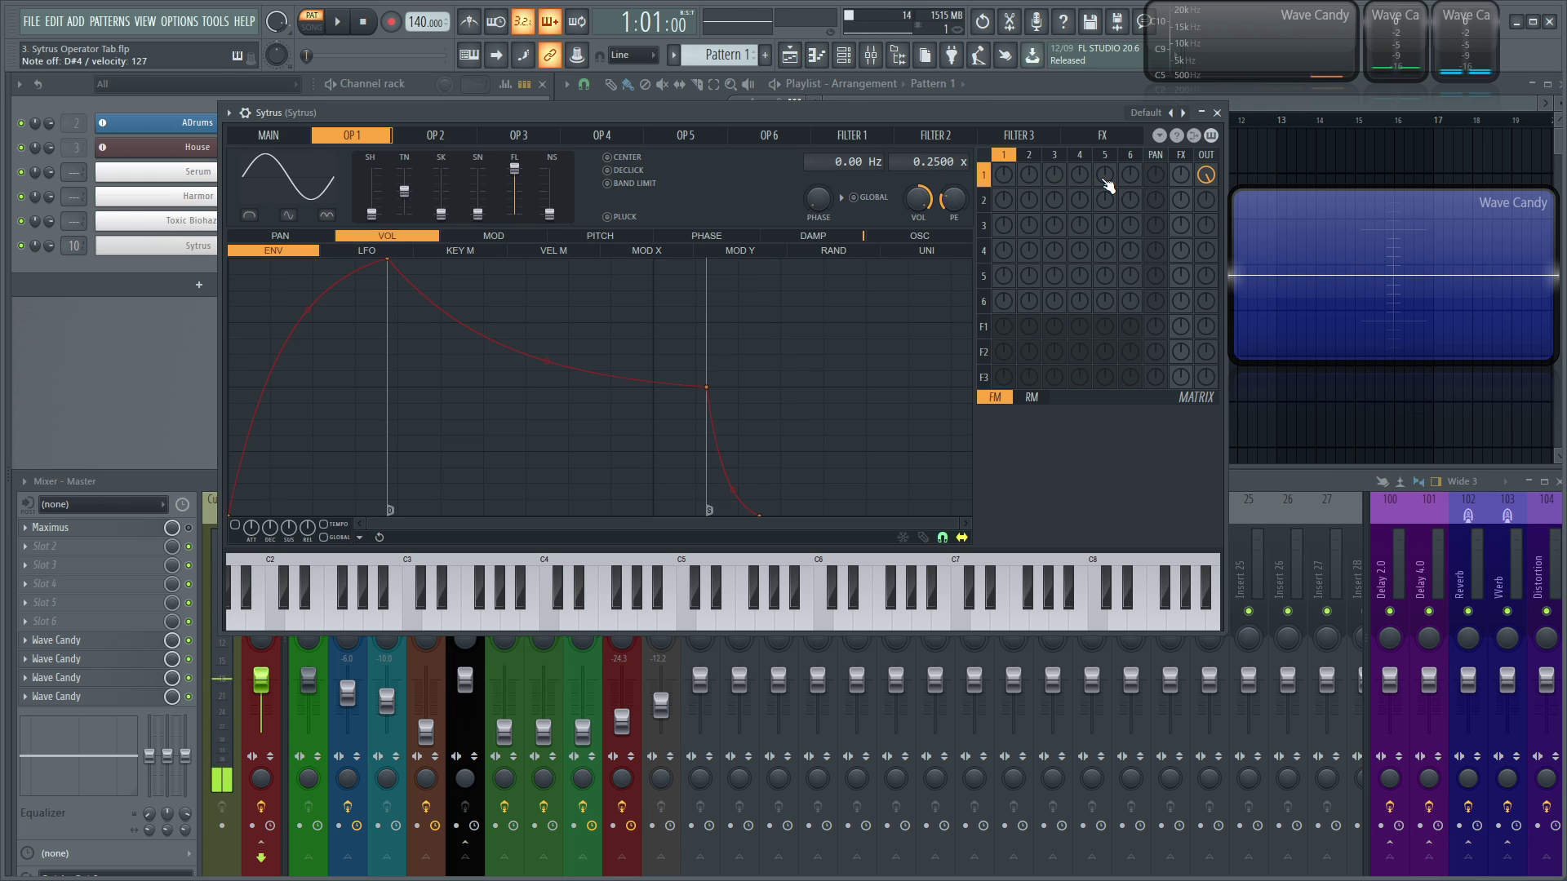
pyautogui.scroll(-1, 935, 161)
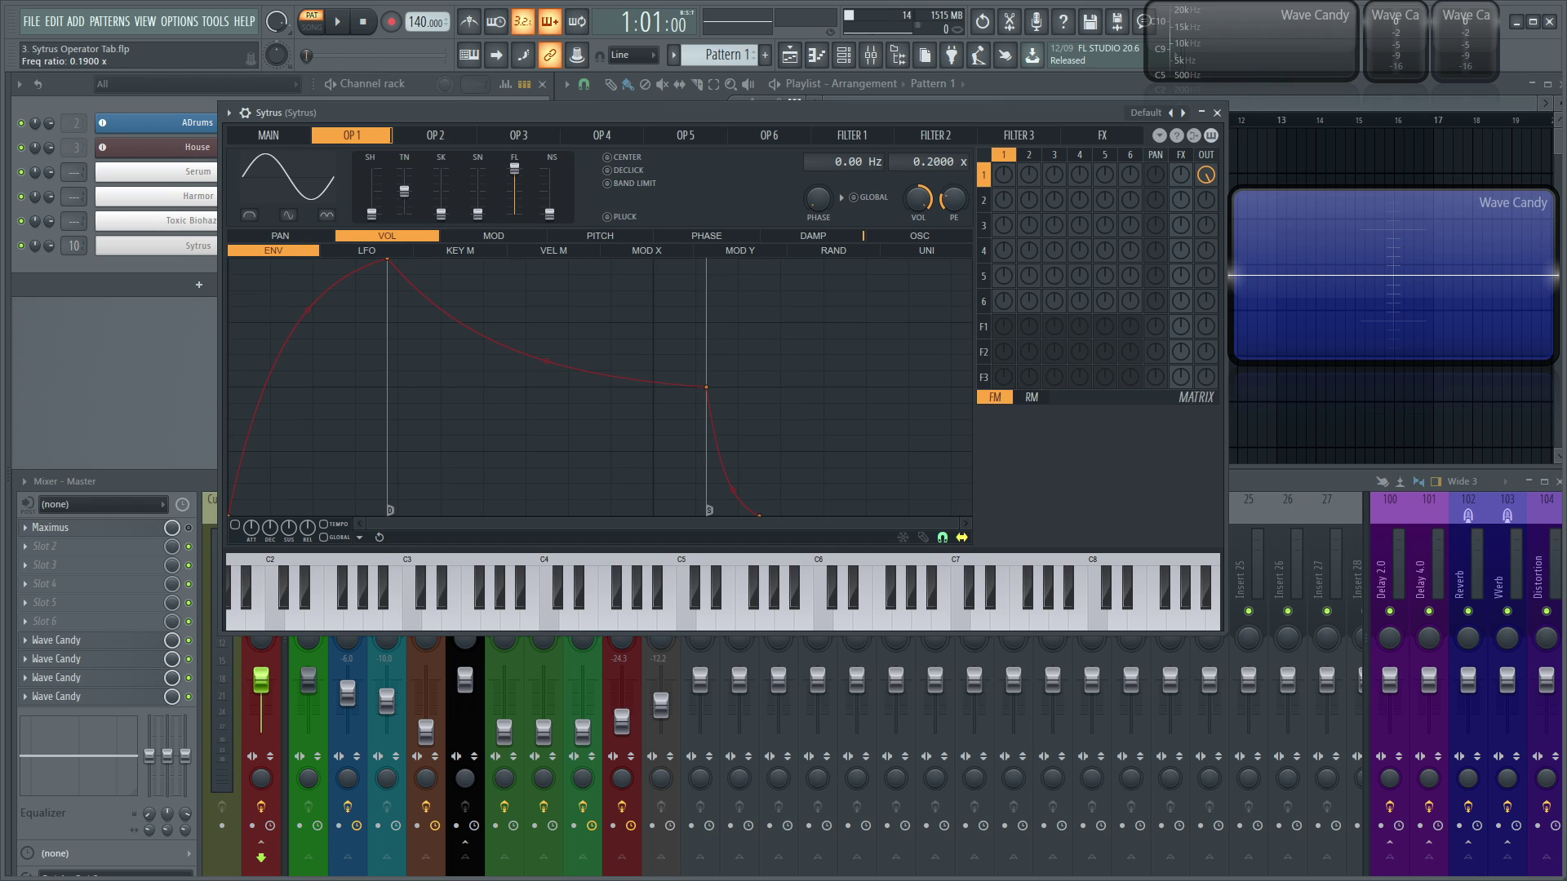
pyautogui.moveTo(917, 159); pyautogui.dragTo(917, 140)
pyautogui.scroll(-1, 915, 158)
pyautogui.moveTo(951, 155); pyautogui.dragTo(953, 160)
# Vary operator 1's frequency offset in hertz while listening to the detuning, and return it to 0.00 Hz
pyautogui.moveTo(854, 162); pyautogui.dragTo(854, 113)
pyautogui.moveTo(844, 175); pyautogui.dragTo(844, 249)
pyautogui.moveTo(821, 175); pyautogui.dragTo(831, 152)
pyautogui.moveTo(844, 232); pyautogui.dragTo(844, 232)
pyautogui.keyDown('alt'); pyautogui.click(848, 167); pyautogui.keyUp('alt')
pyautogui.moveTo(867, 160)
pyautogui.mouseDown()
pyautogui.moveTo(867, 115)
pyautogui.moveTo(868, 190)
pyautogui.moveTo(837, 159)
pyautogui.mouseUp()
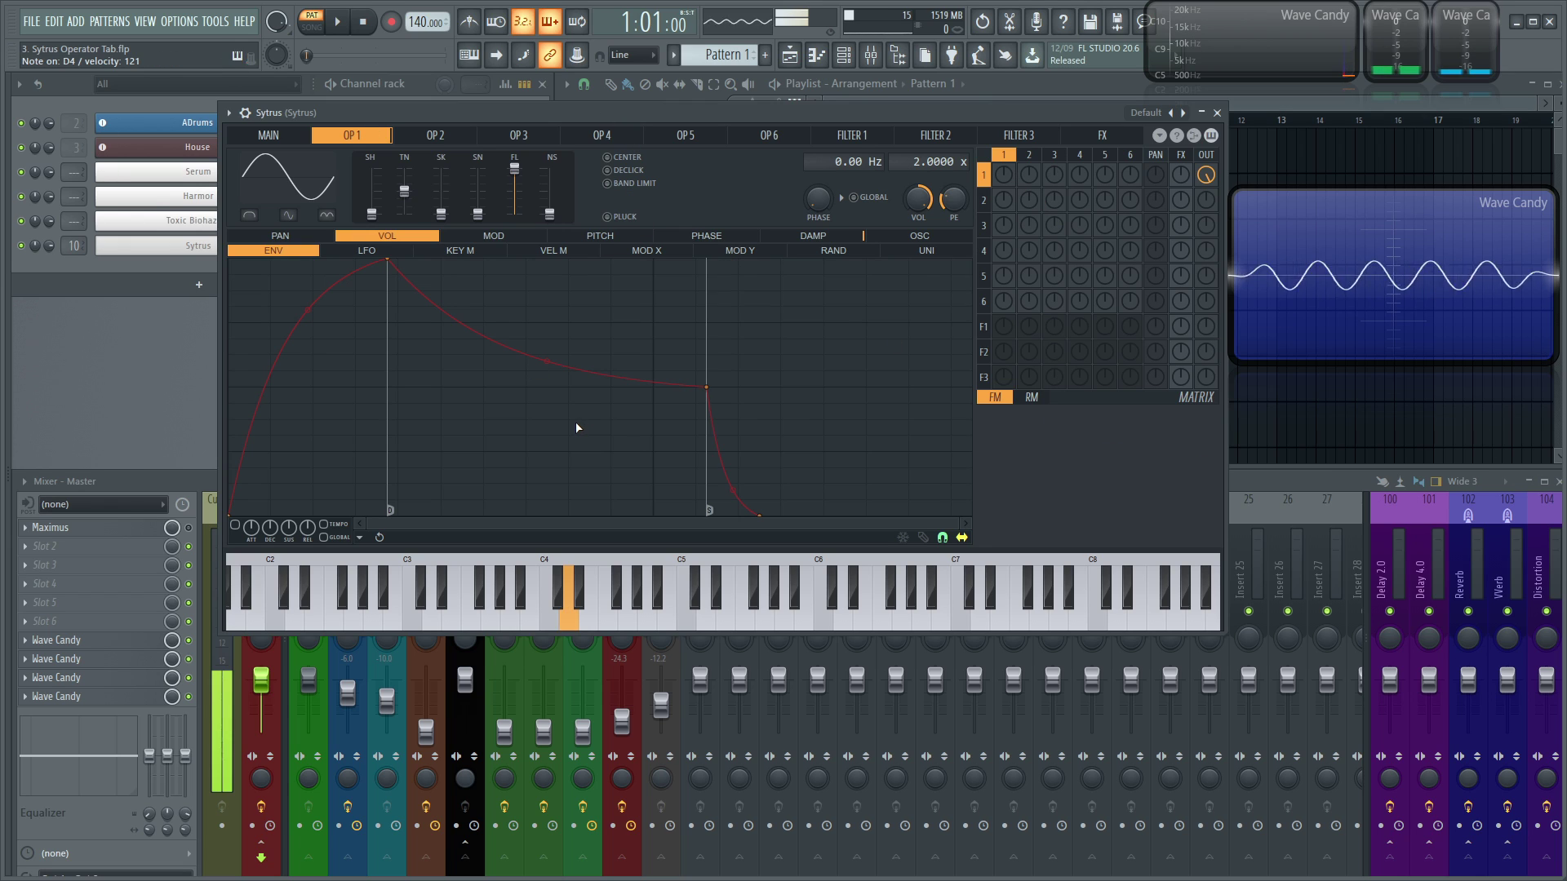
# Try out operator 1's phase offset and volume level, bringing both back to their original settings
pyautogui.moveTo(819, 198)
pyautogui.mouseDown()
pyautogui.moveTo(820, 159)
pyautogui.moveTo(818, 238)
pyautogui.moveTo(823, 190)
pyautogui.moveTo(823, 204)
pyautogui.mouseUp()
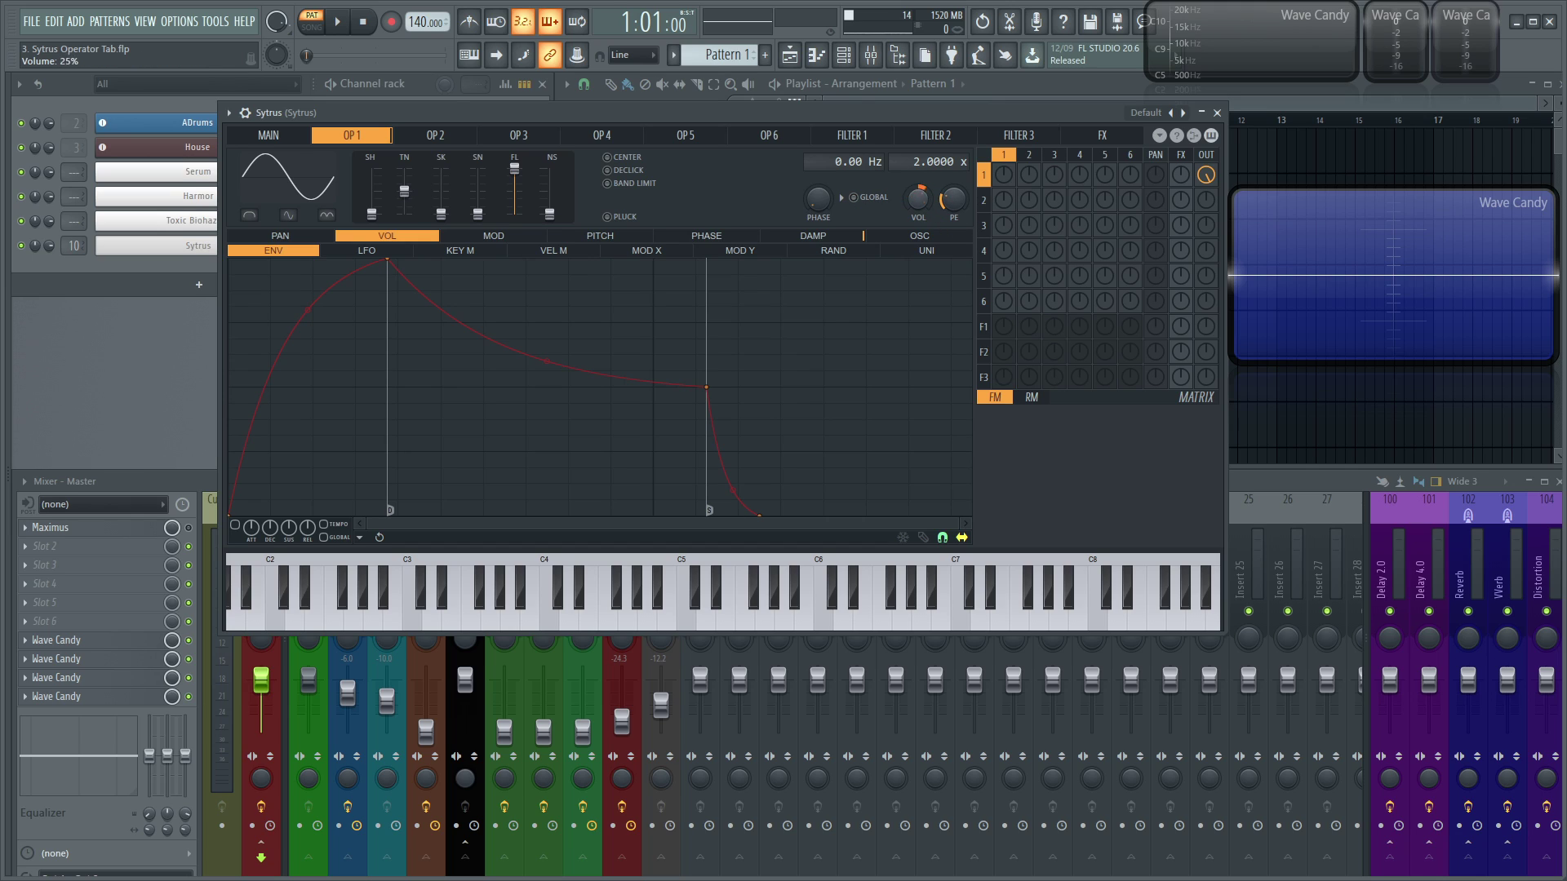
pyautogui.moveTo(918, 198); pyautogui.dragTo(918, 259)
pyautogui.scroll(1, 728, 402)
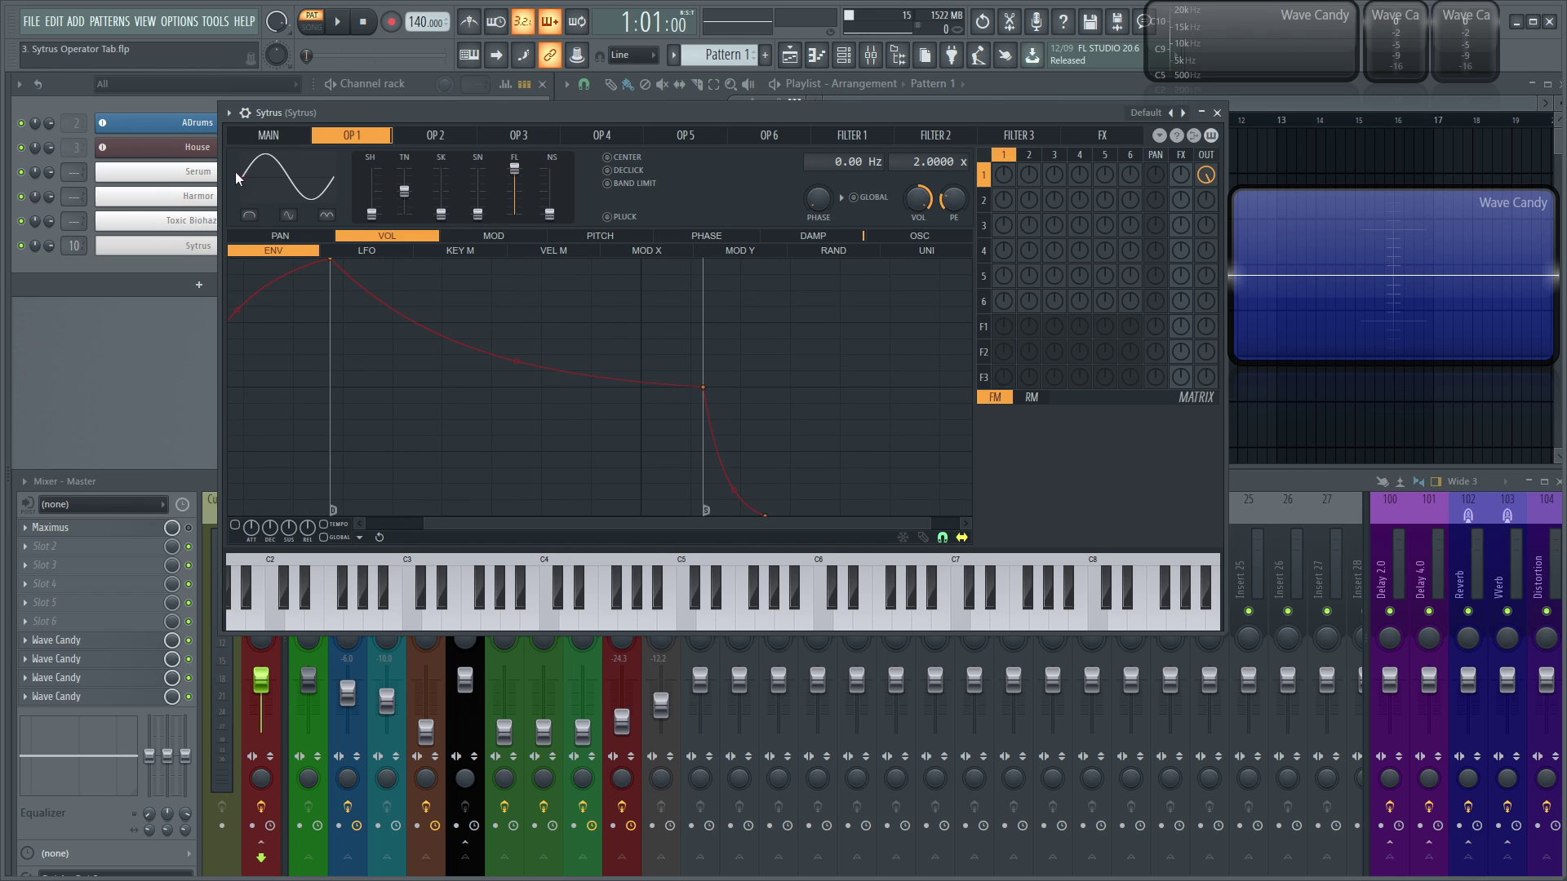
# Copy operator 1's oscillator settings and paste them onto operator 2
pyautogui.click(420, 140)
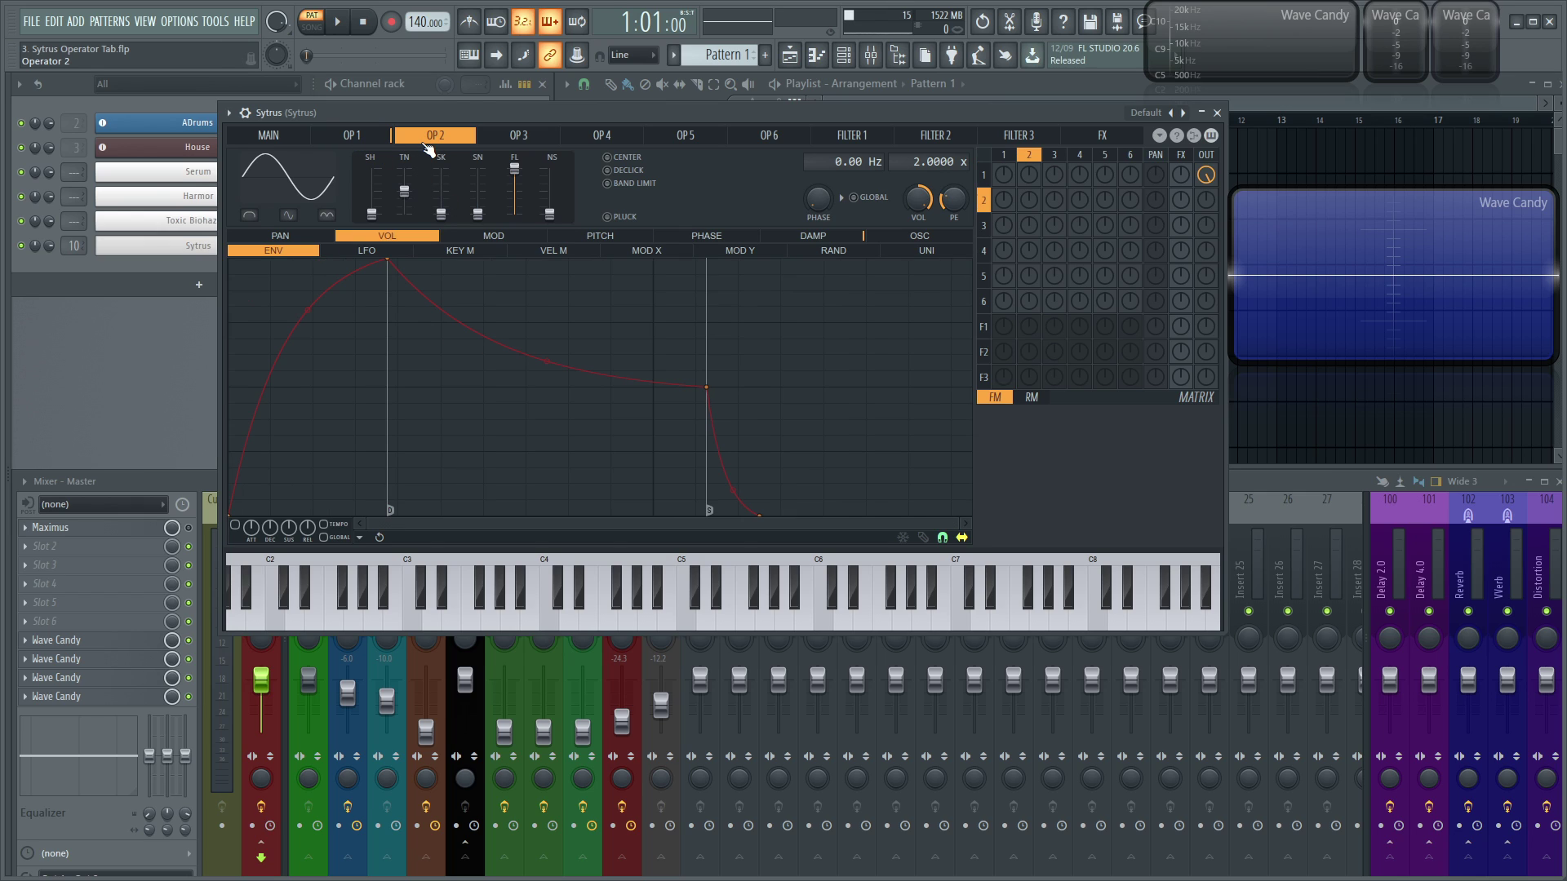
pyautogui.click(377, 139)
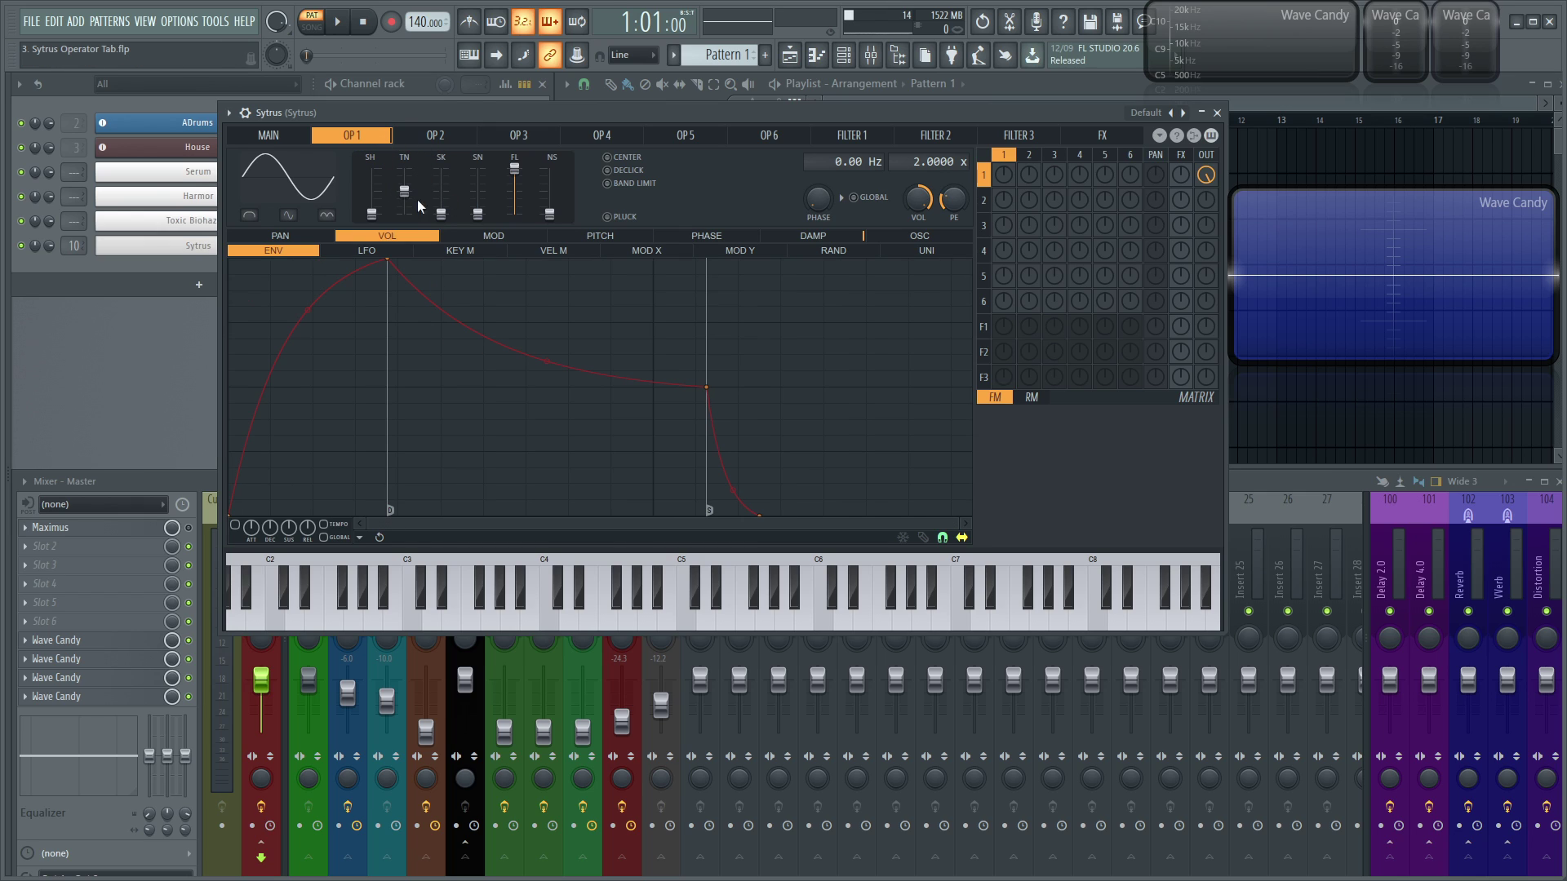
pyautogui.click(1159, 136)
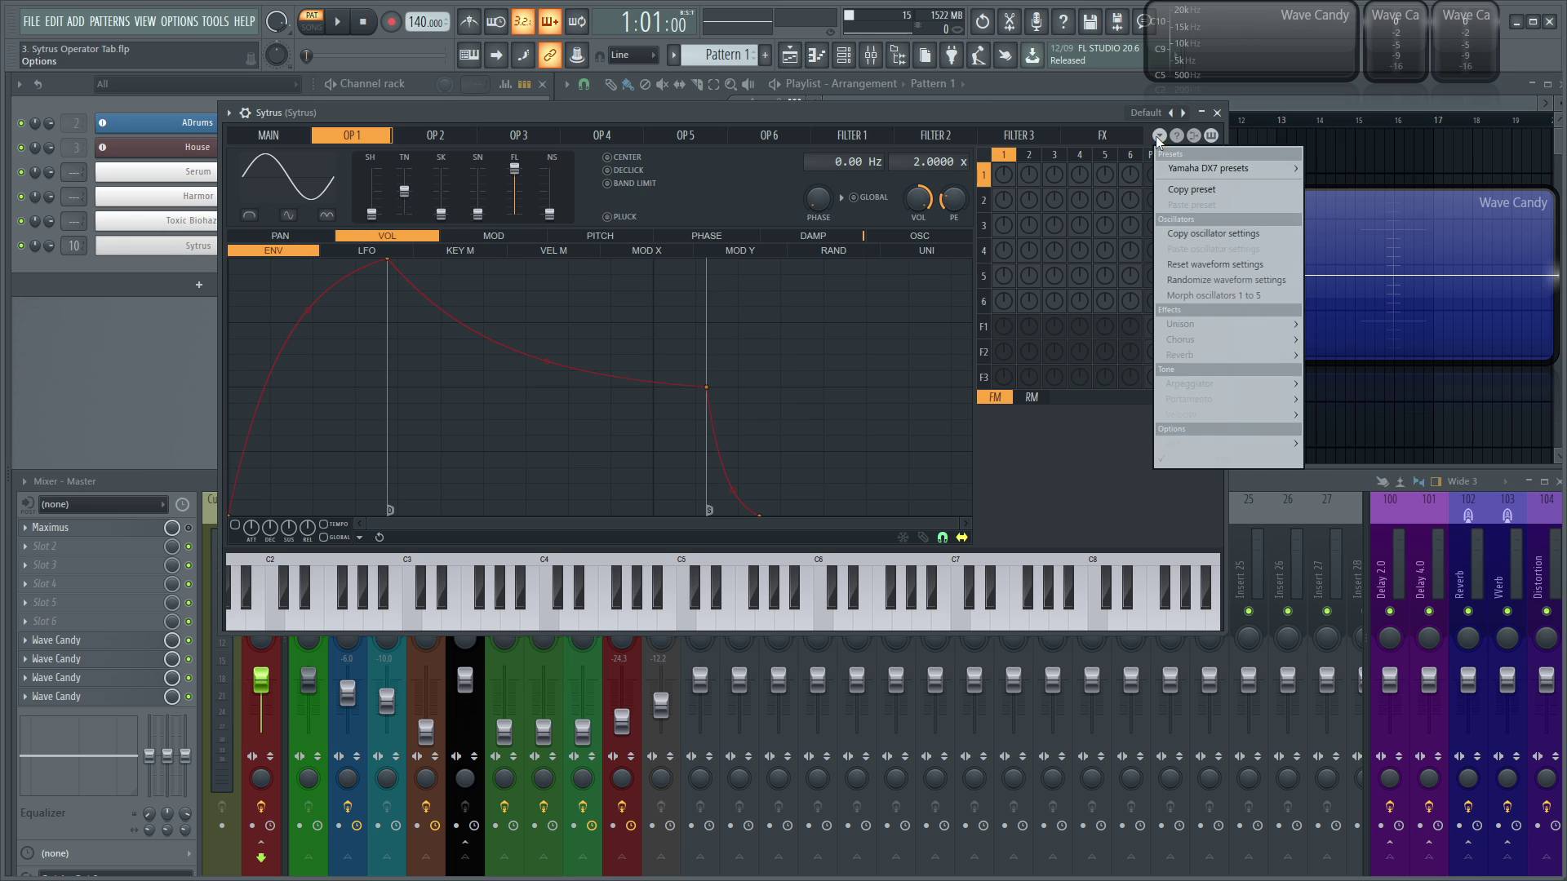
pyautogui.click(1222, 234)
pyautogui.click(435, 135)
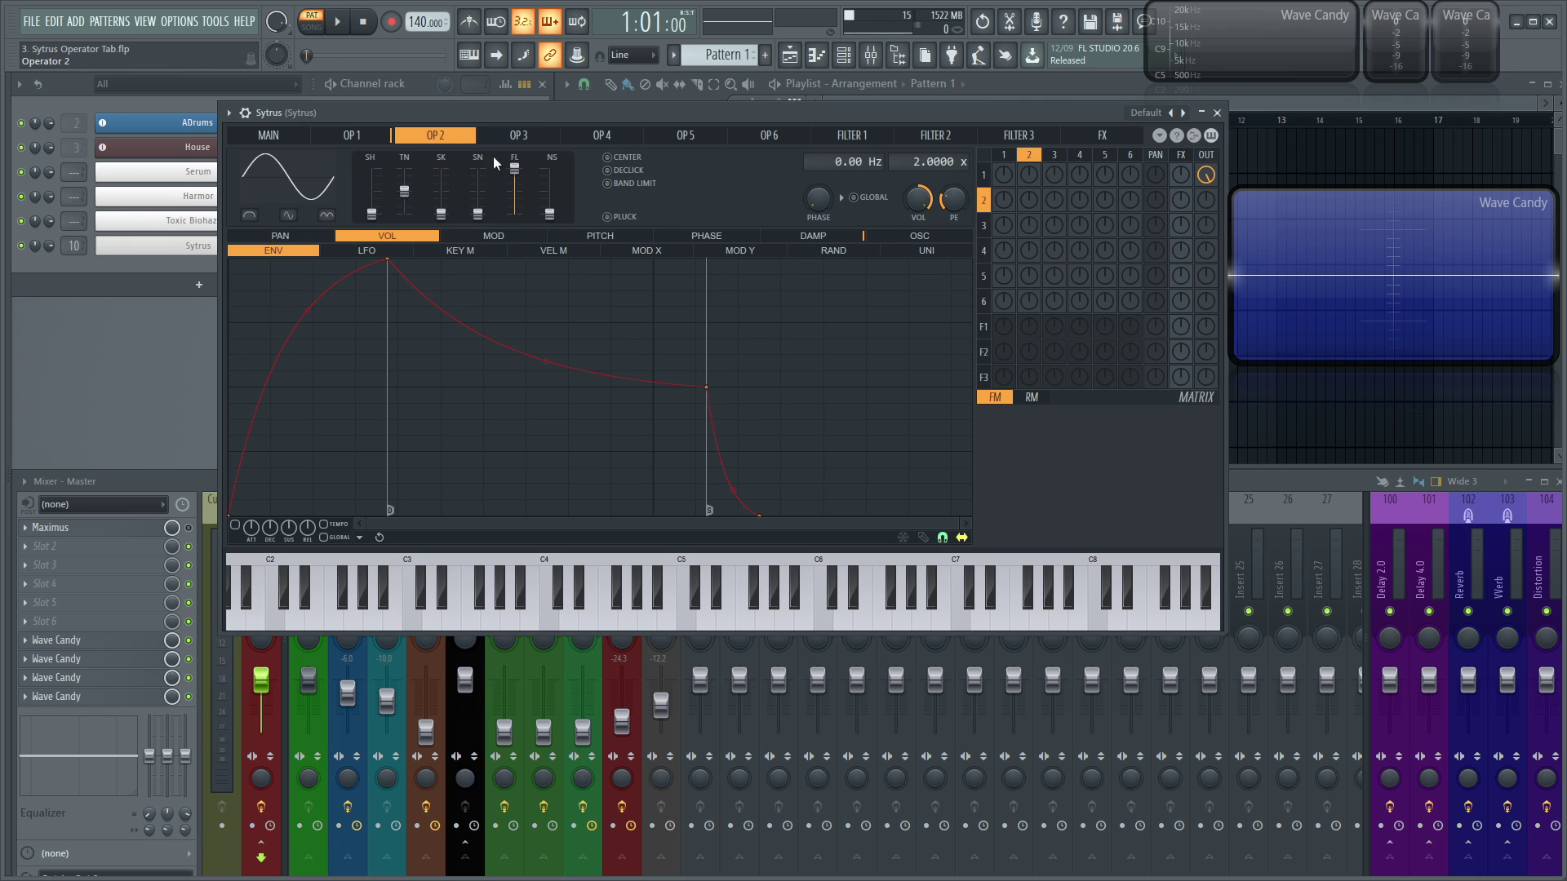
pyautogui.click(1159, 137)
pyautogui.click(1211, 244)
# Look over the main settings page, return to operator 1 and view its modulation, pitch and panning envelopes
pyautogui.click(281, 136)
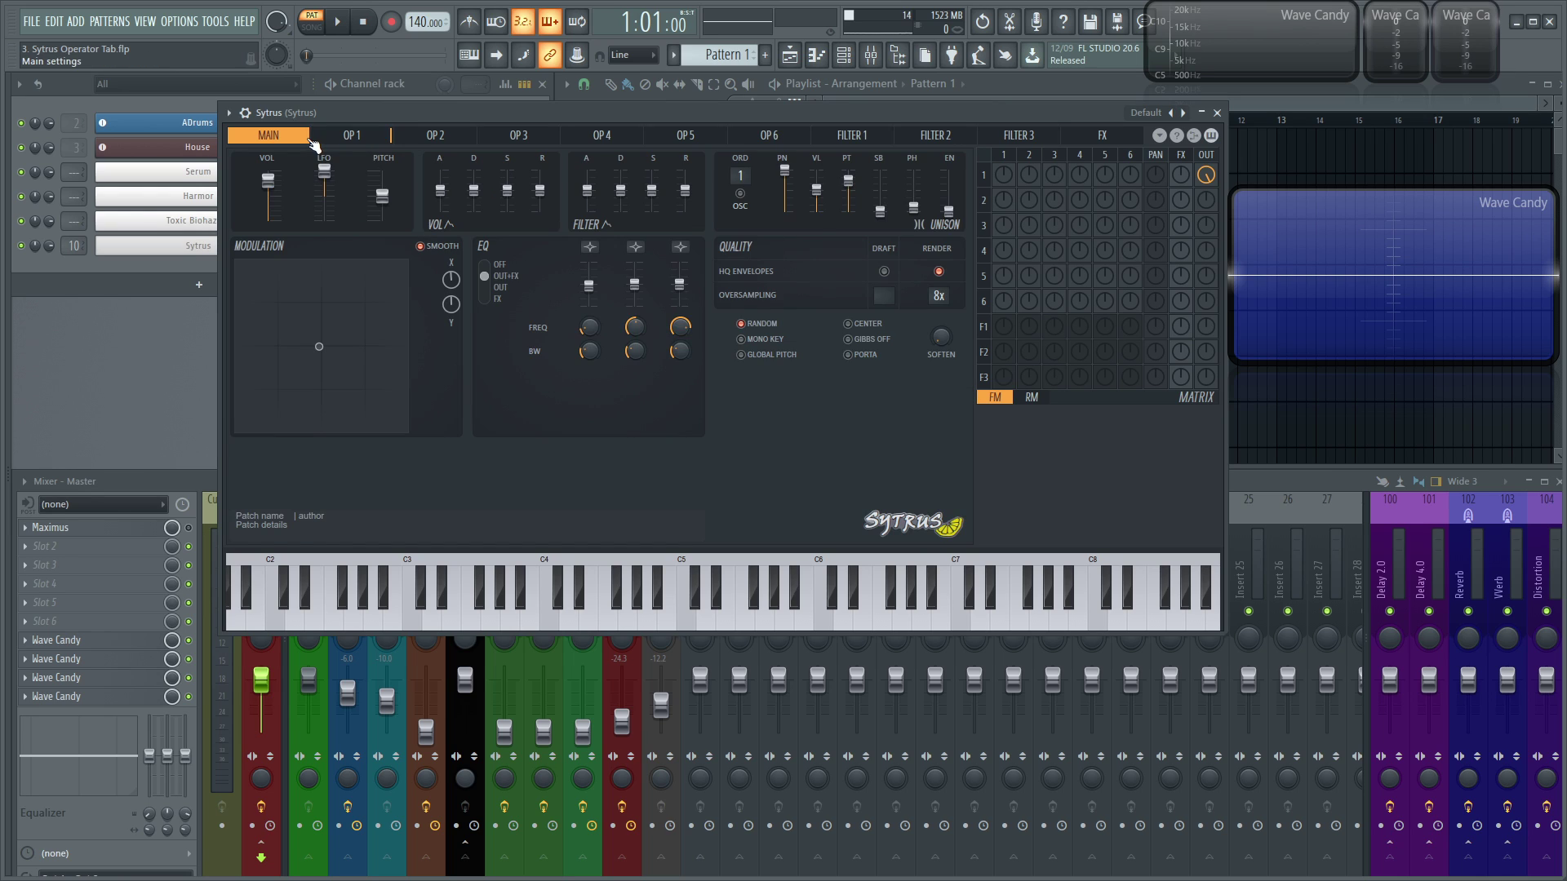
pyautogui.click(403, 137)
pyautogui.click(358, 137)
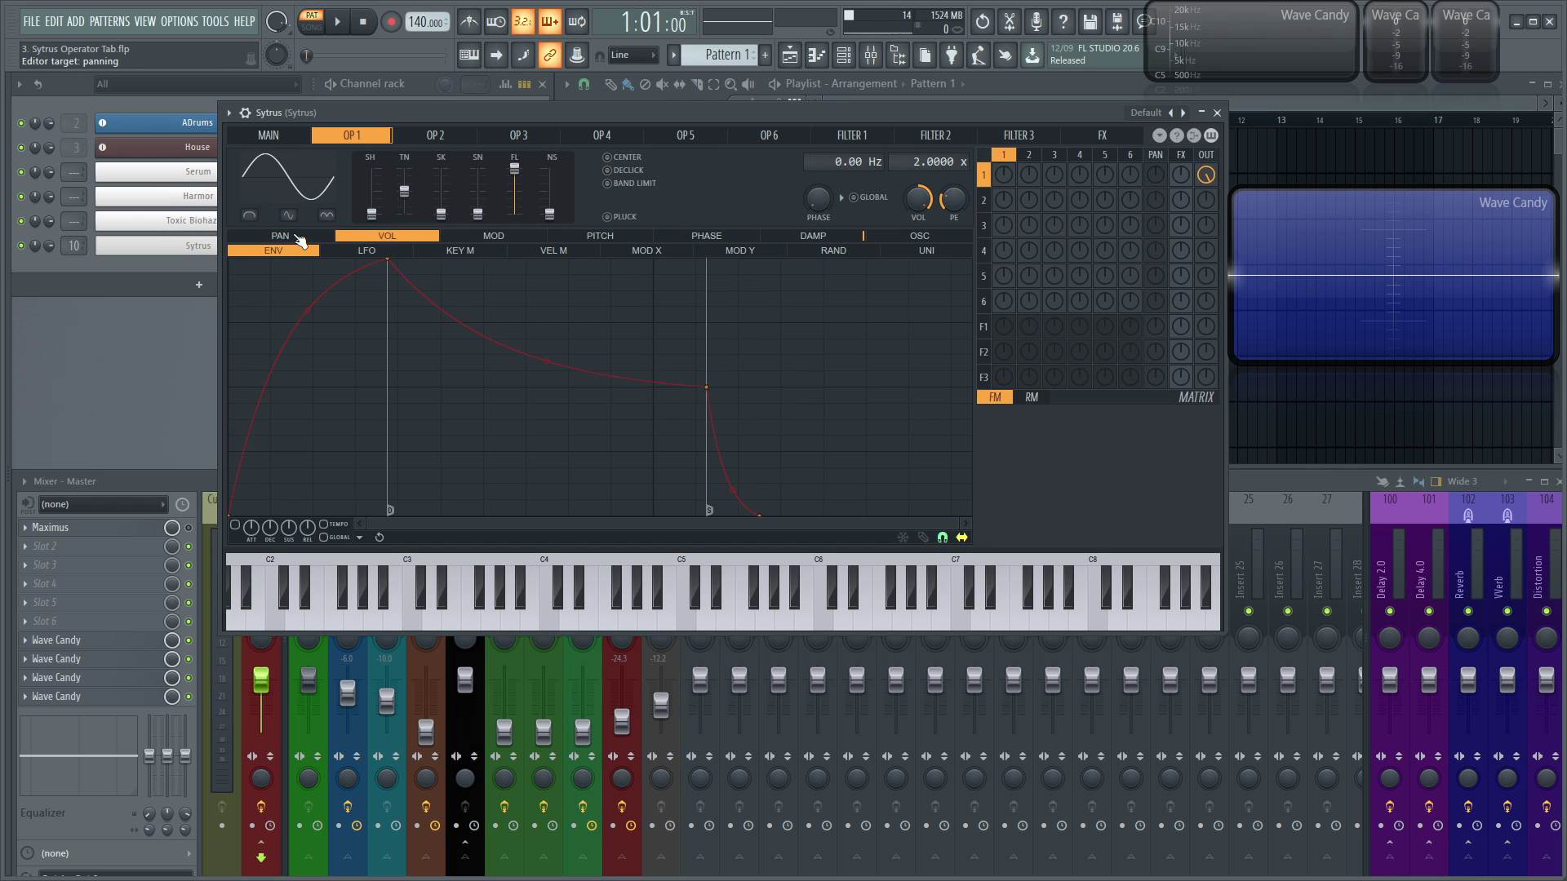
pyautogui.click(492, 236)
pyautogui.click(599, 235)
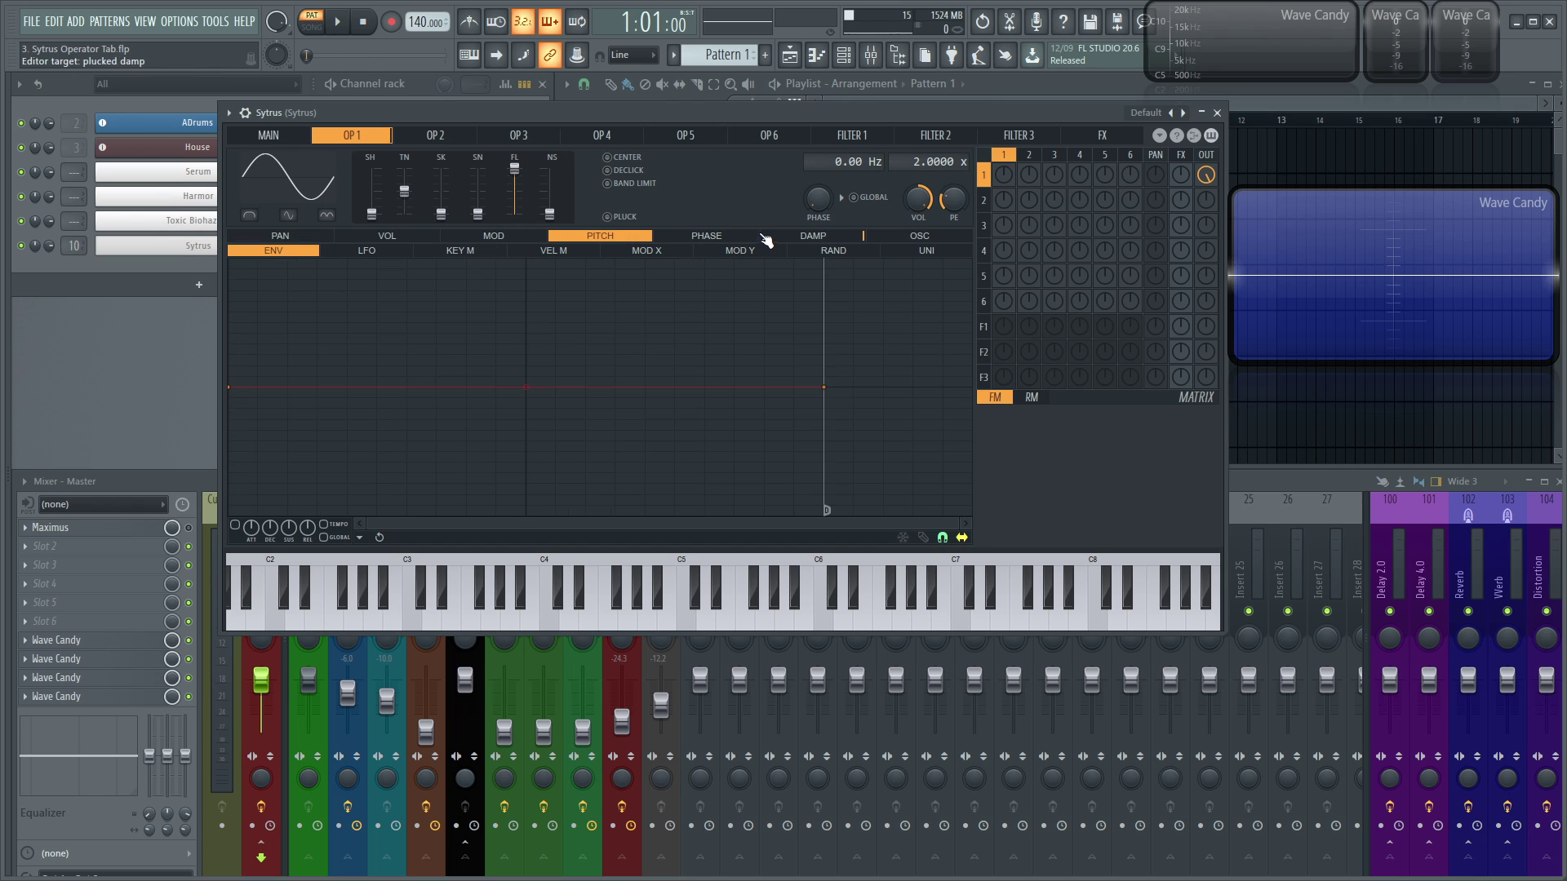
pyautogui.click(322, 237)
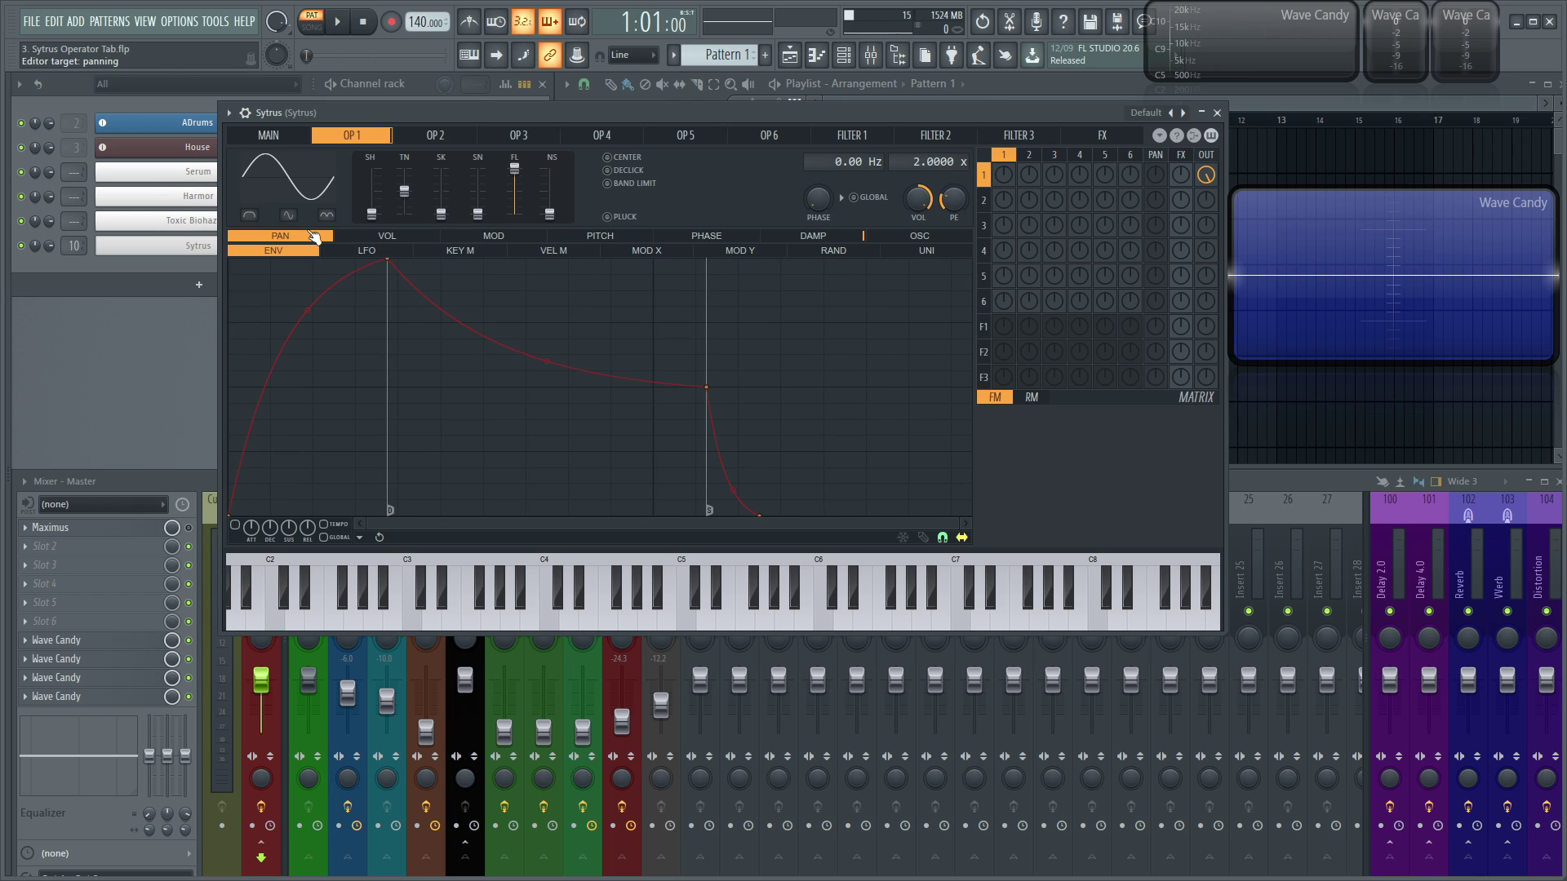